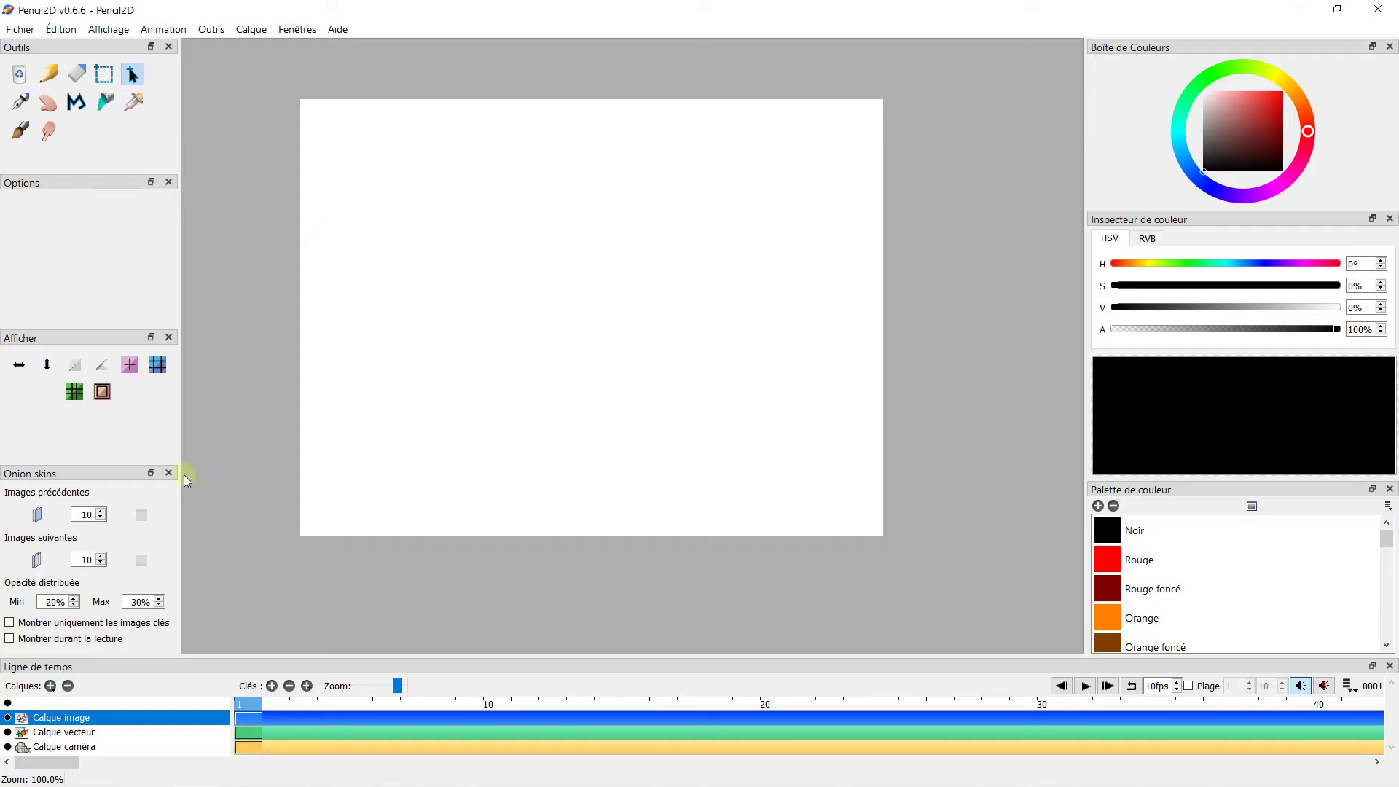
Delete the vector layer "Calque vecteur" and confirm its removal.
left_click(73, 732)
left_click(68, 686)
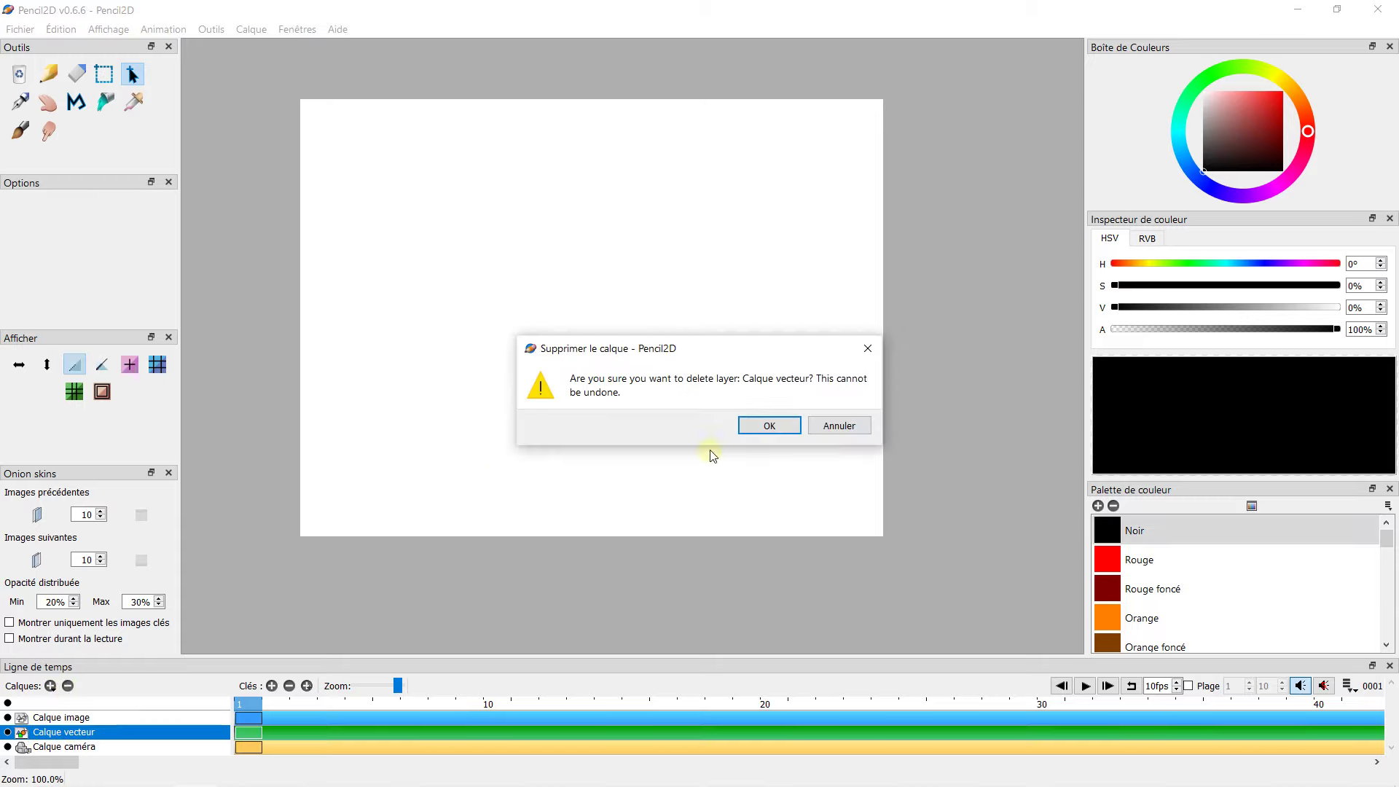
left_click(776, 429)
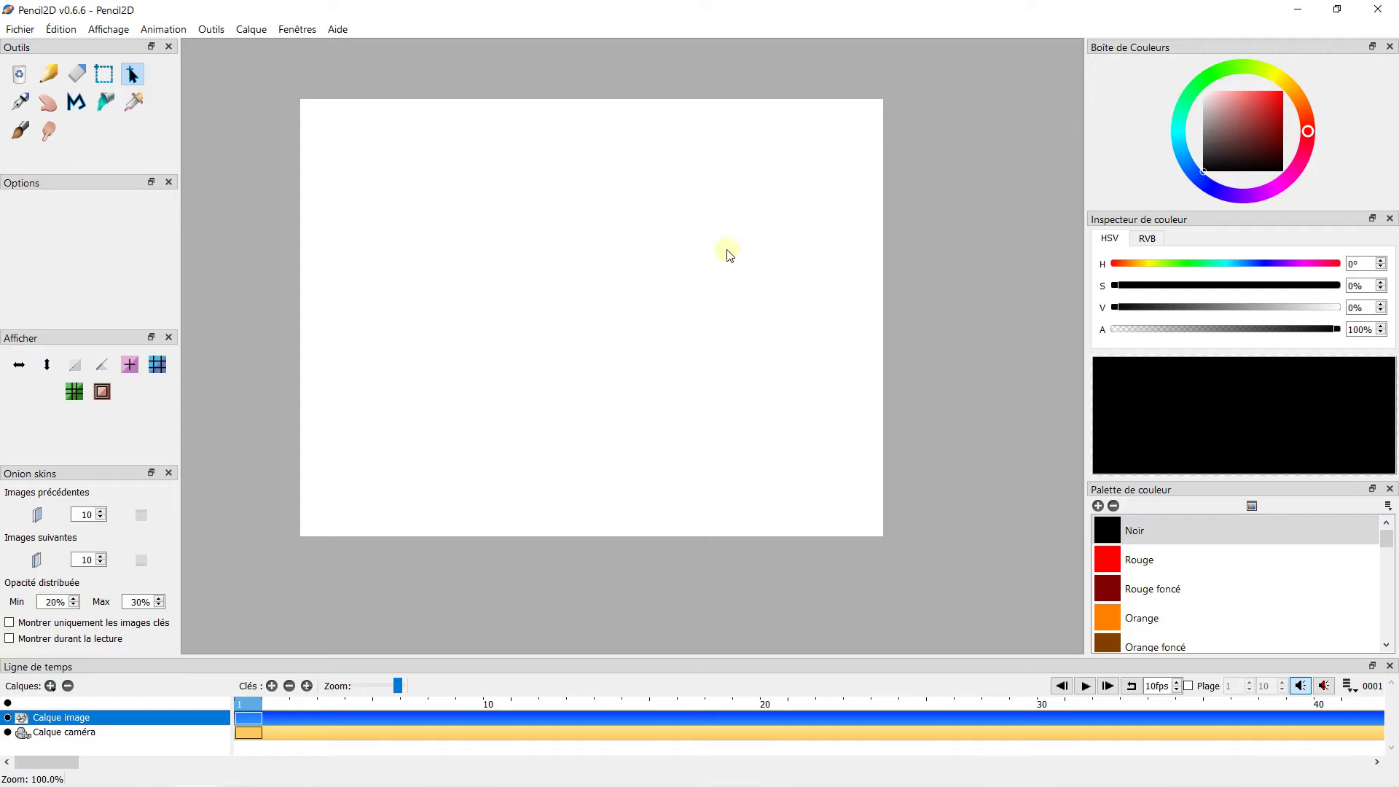
Draw a freehand black circle in the upper-left area of the canvas on the image layer using the brush.
left_click(22, 132)
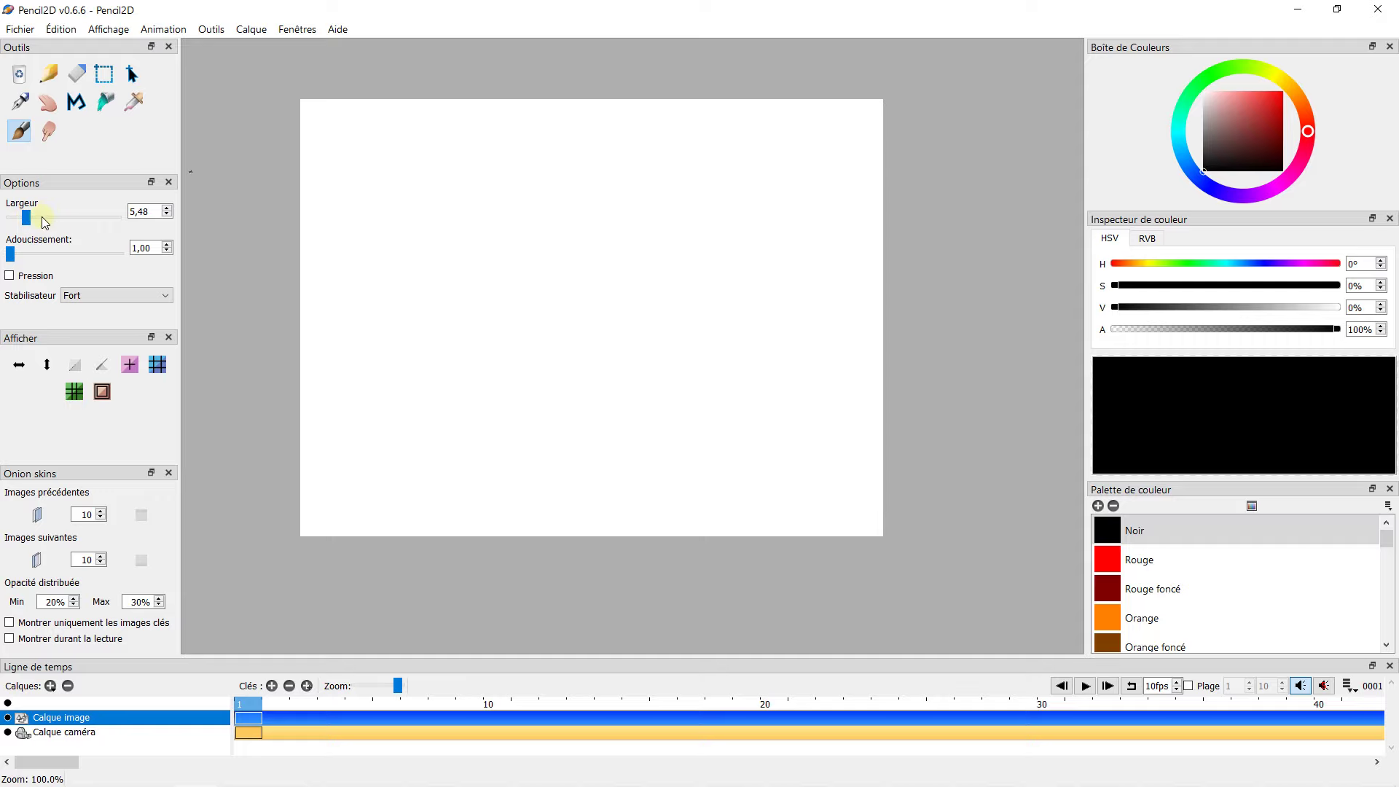
scroll(357, 175, "up", 2)
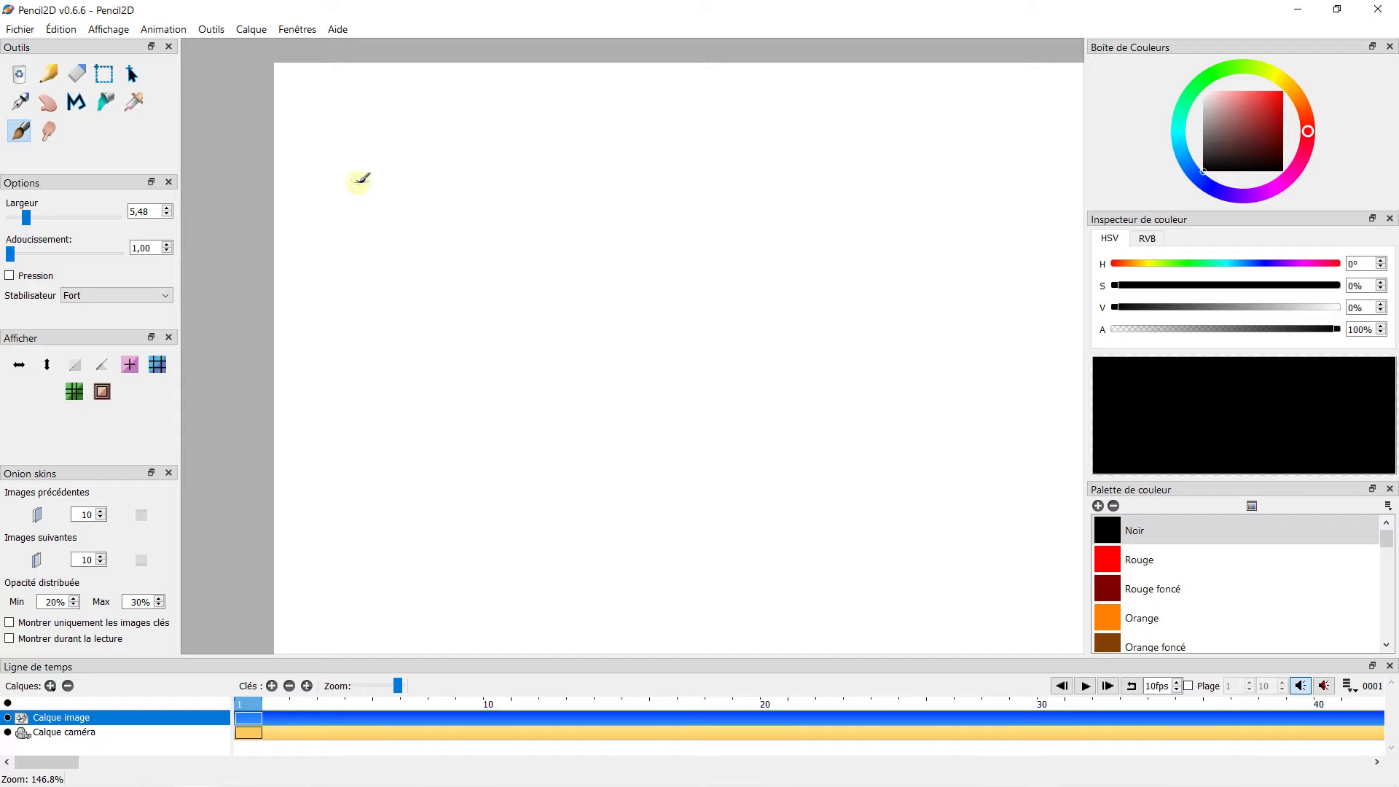
left_click(1113, 538)
left_click(1119, 535)
left_click(1118, 567)
mouse_move(399, 204)
left_mouse_down()
mouse_move(354, 243)
mouse_move(350, 300)
mouse_move(389, 325)
mouse_move(456, 317)
mouse_move(481, 283)
mouse_move(478, 236)
mouse_move(453, 204)
mouse_move(397, 200)
left_mouse_up()
scroll(398, 189, "down", 1)
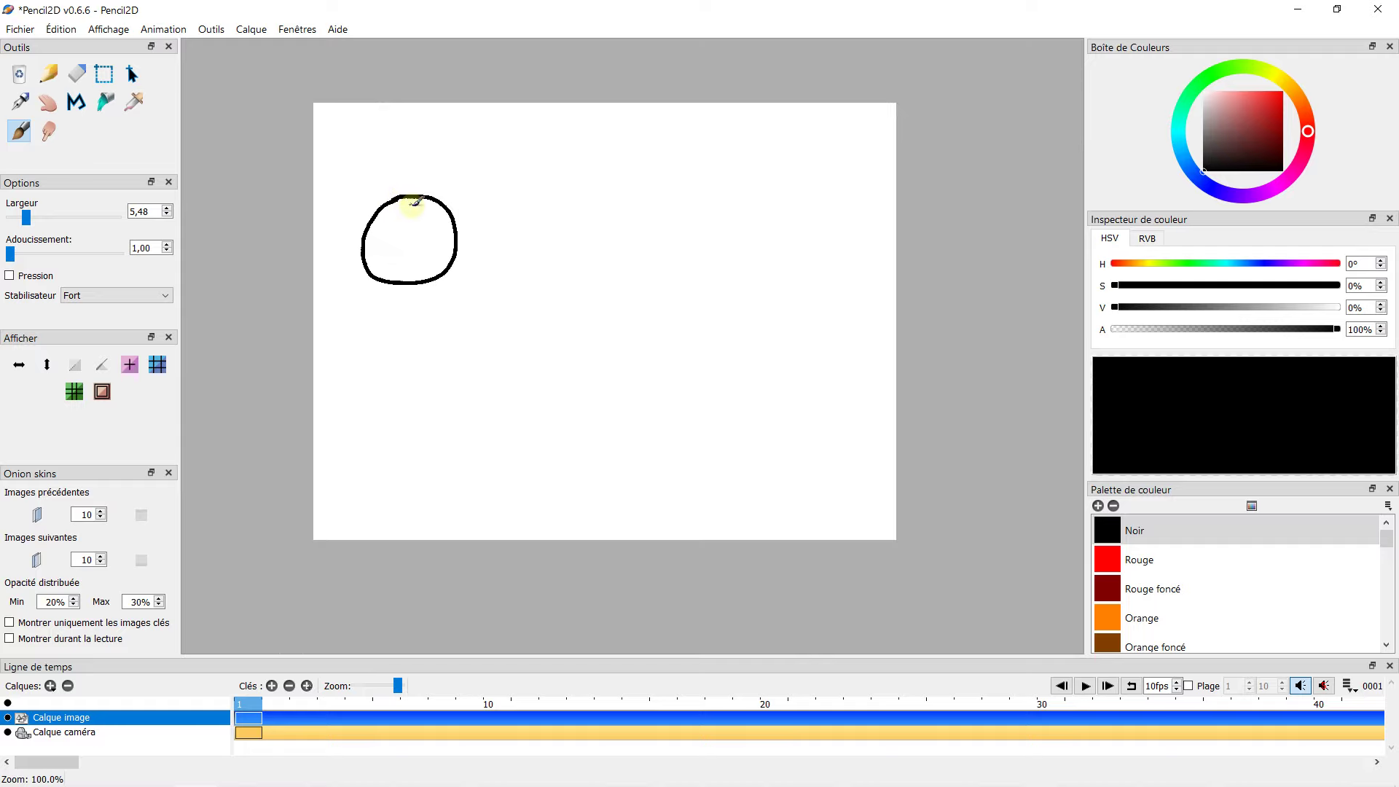
Select the drawn circle, scale it down to roughly two thirds, and deselect it near the canvas's upper-left corner.
left_click(133, 76)
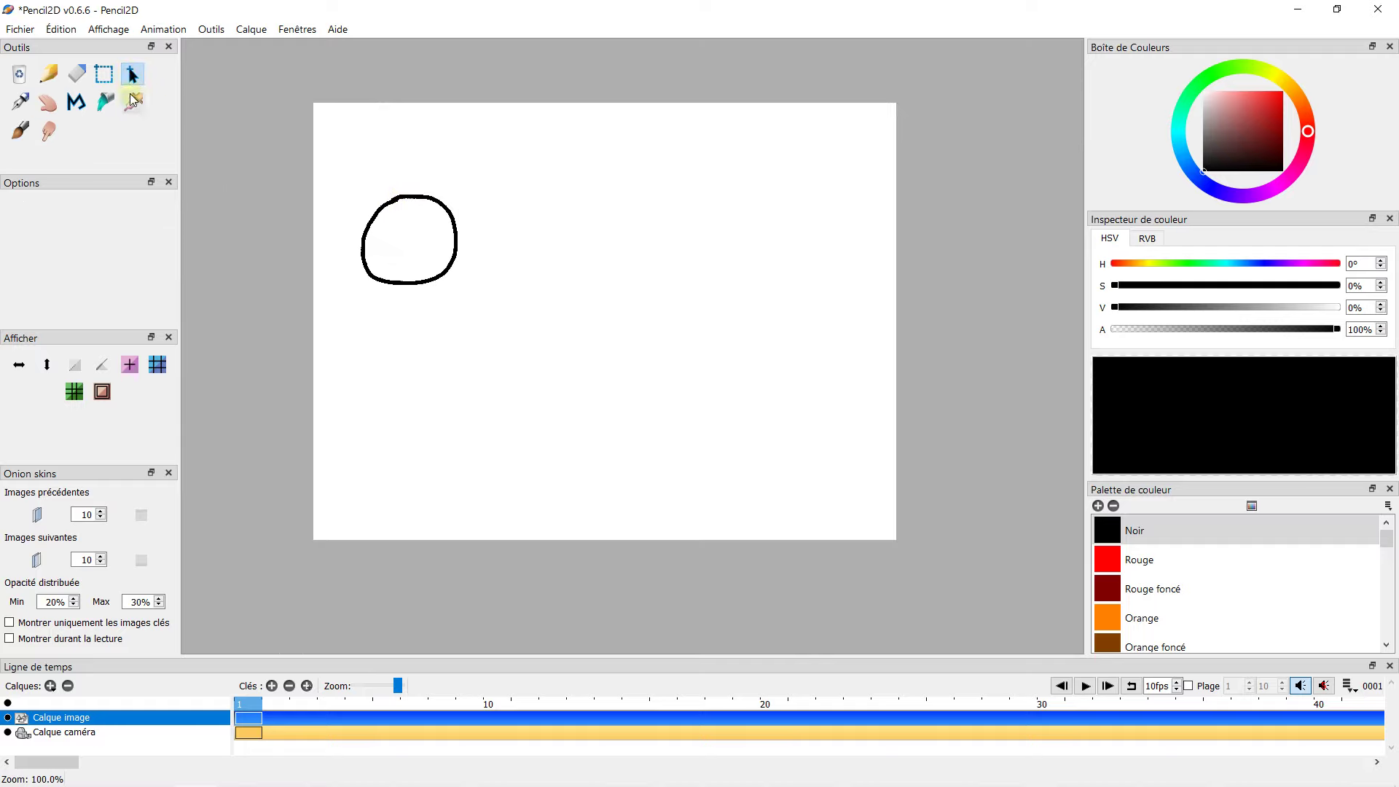
left_click(107, 74)
left_click_drag(320, 183, 471, 302)
left_click(132, 74)
left_click_drag(321, 183, 365, 206)
left_click(288, 198)
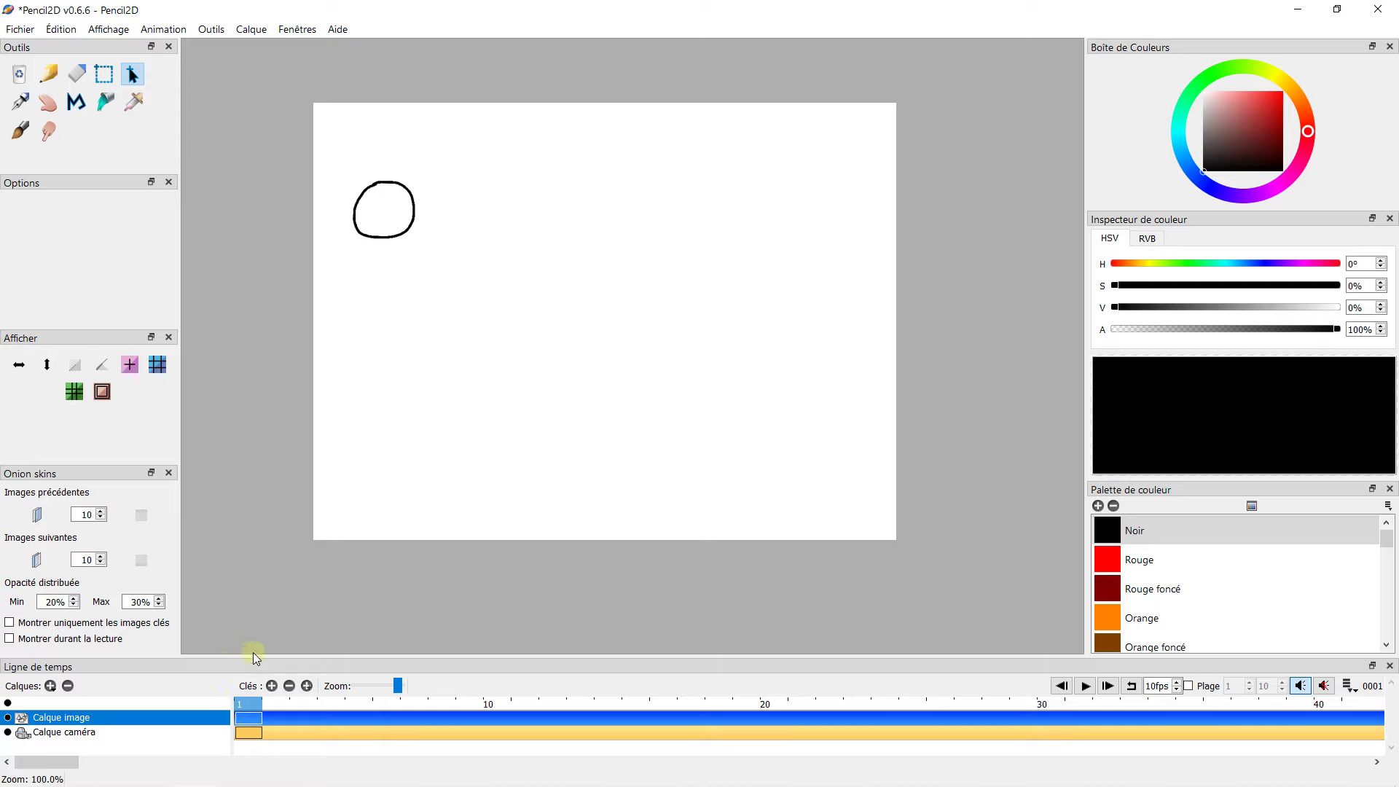
Duplicate the first key to frame 2 and move its circle diagonally down and to the right.
left_click(307, 686)
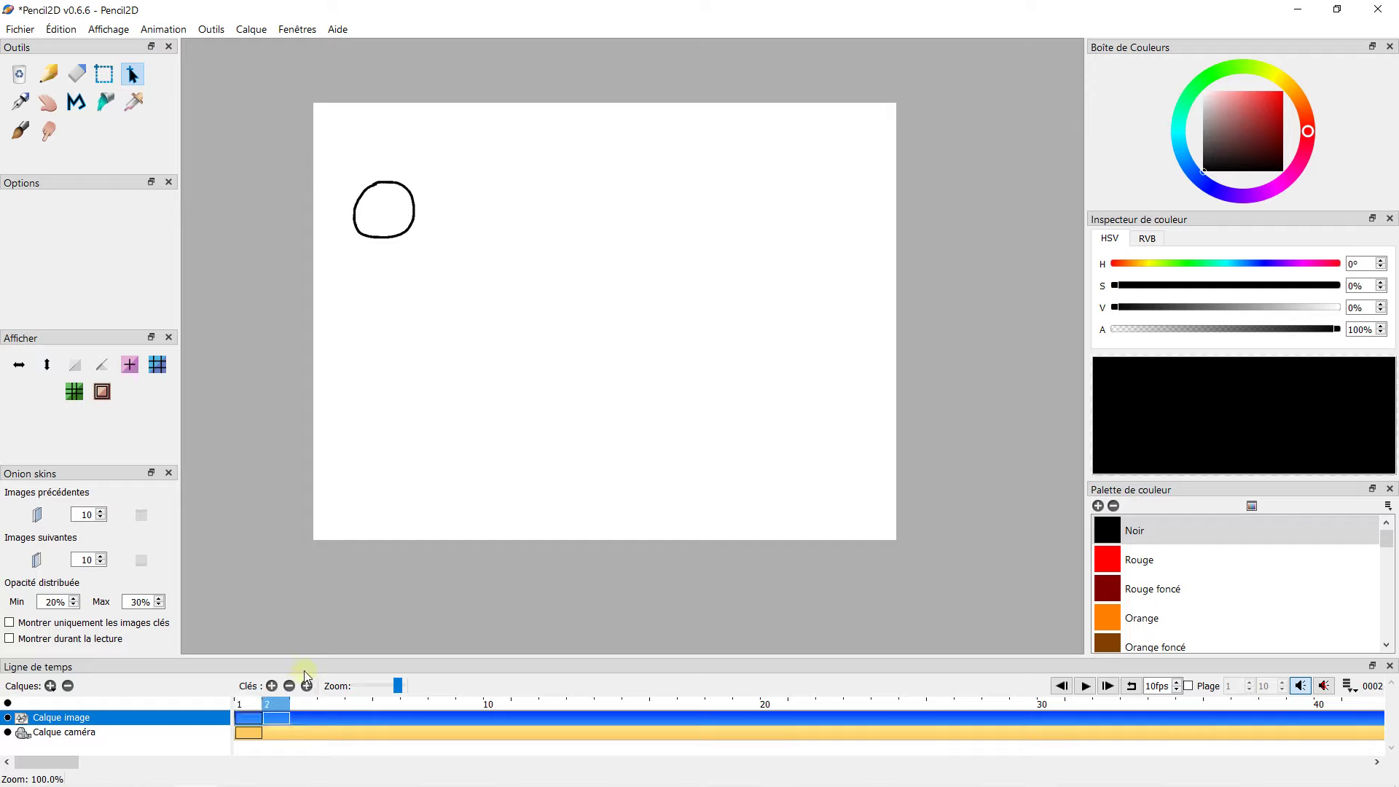
left_click(382, 194)
left_click(59, 32)
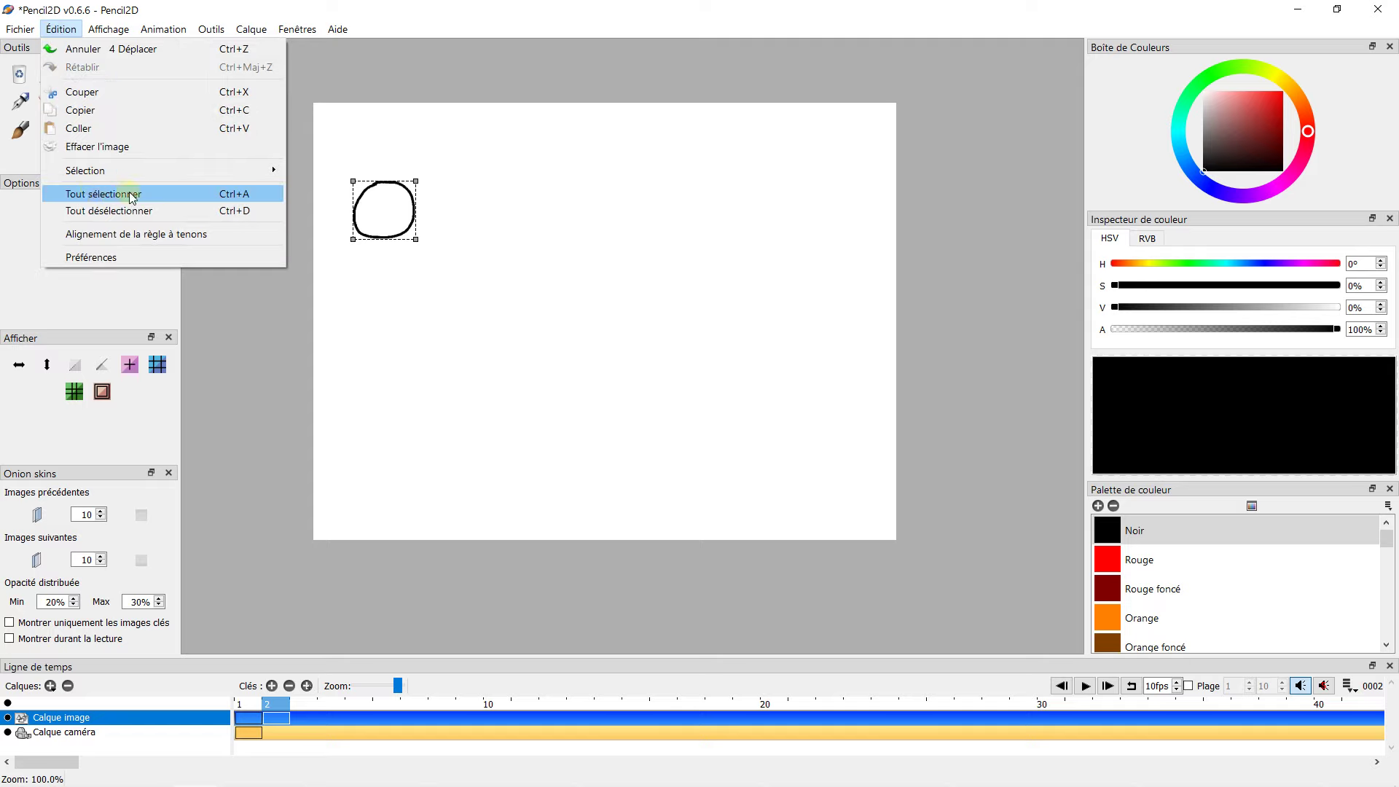
left_click_drag(363, 195, 408, 266)
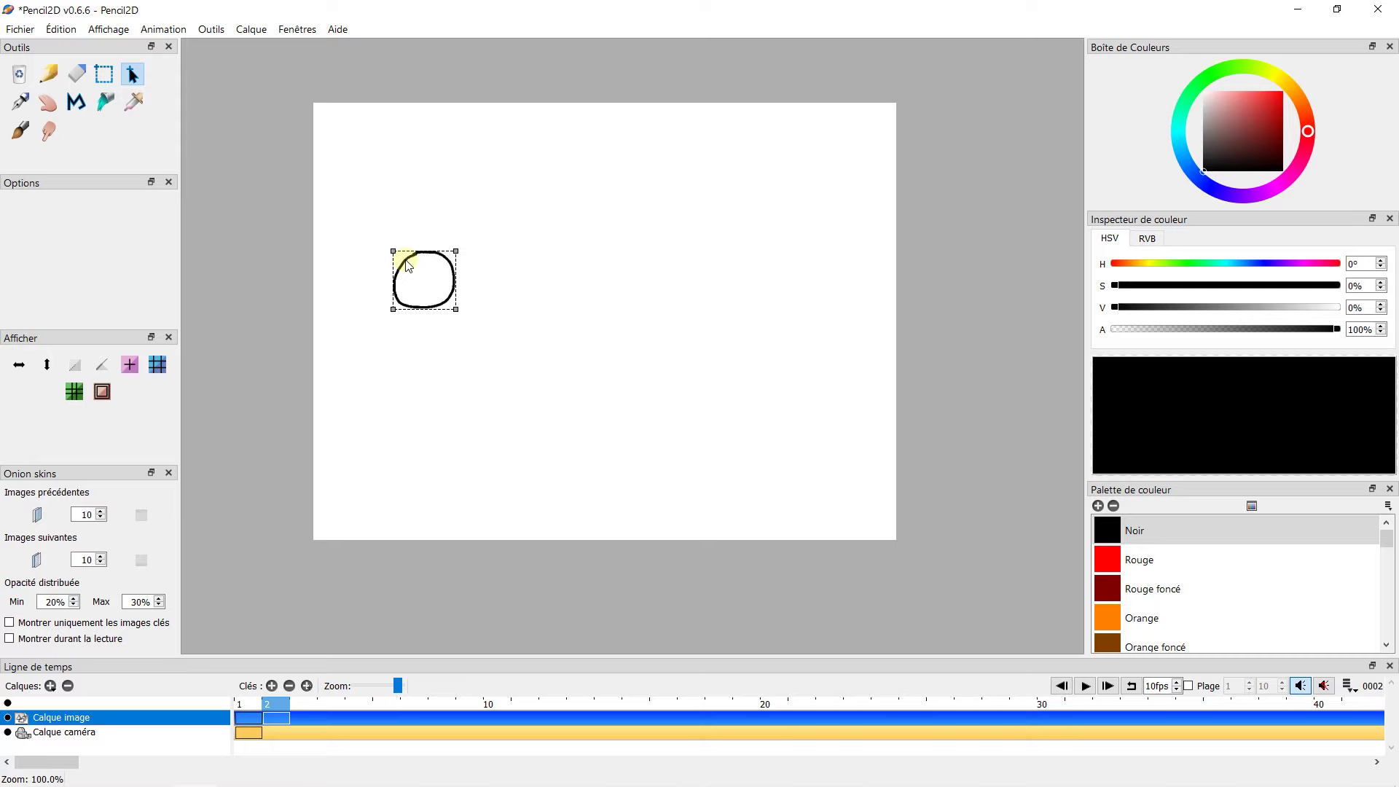
Enable red-tinted onion skins for the previous images, limit them to 4, and deselect the circle.
left_click(38, 516)
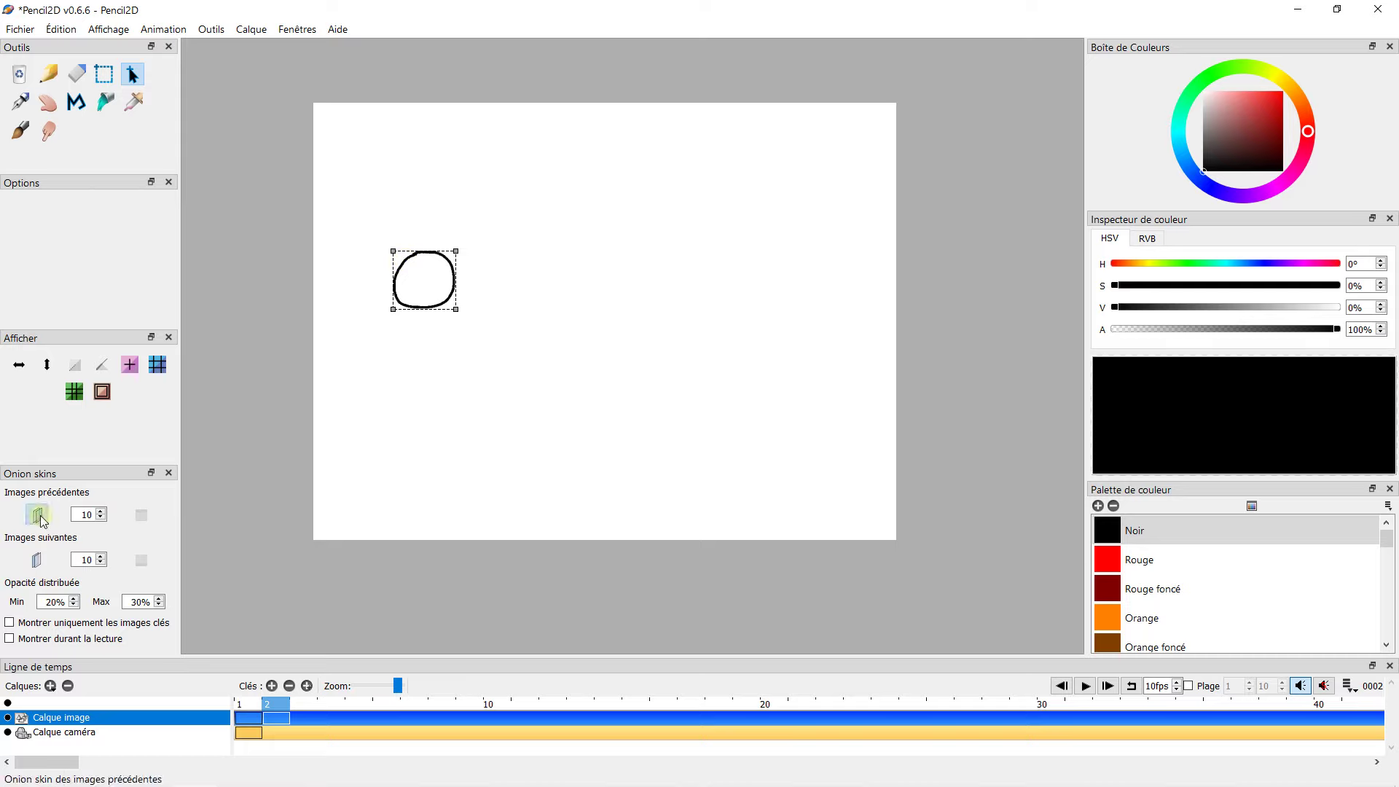
left_click(102, 513)
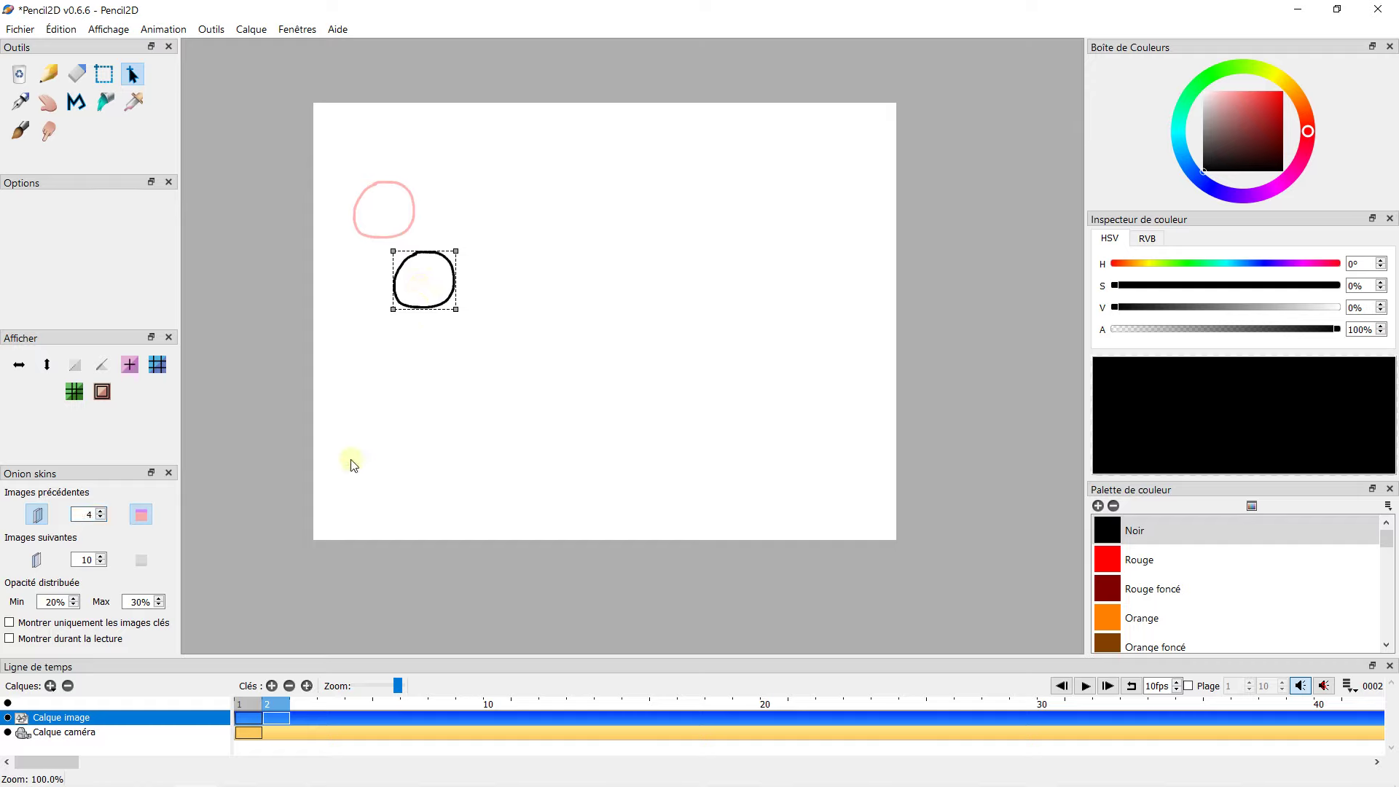
left_click(272, 376)
Duplicate the key to frame 3 and move the circle further down-right, continuing the diagonal fall.
left_click(306, 685)
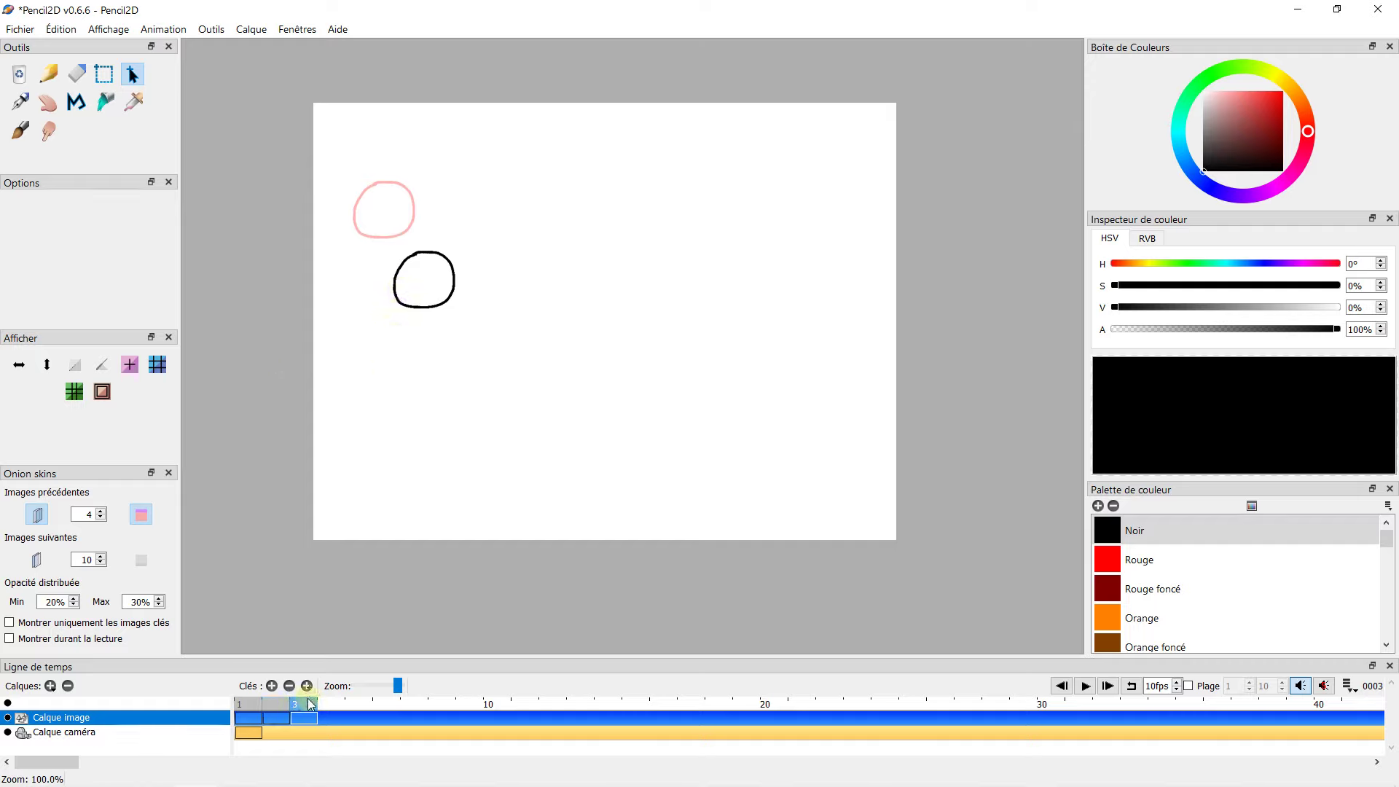
left_click(443, 298)
left_click_drag(443, 298, 484, 366)
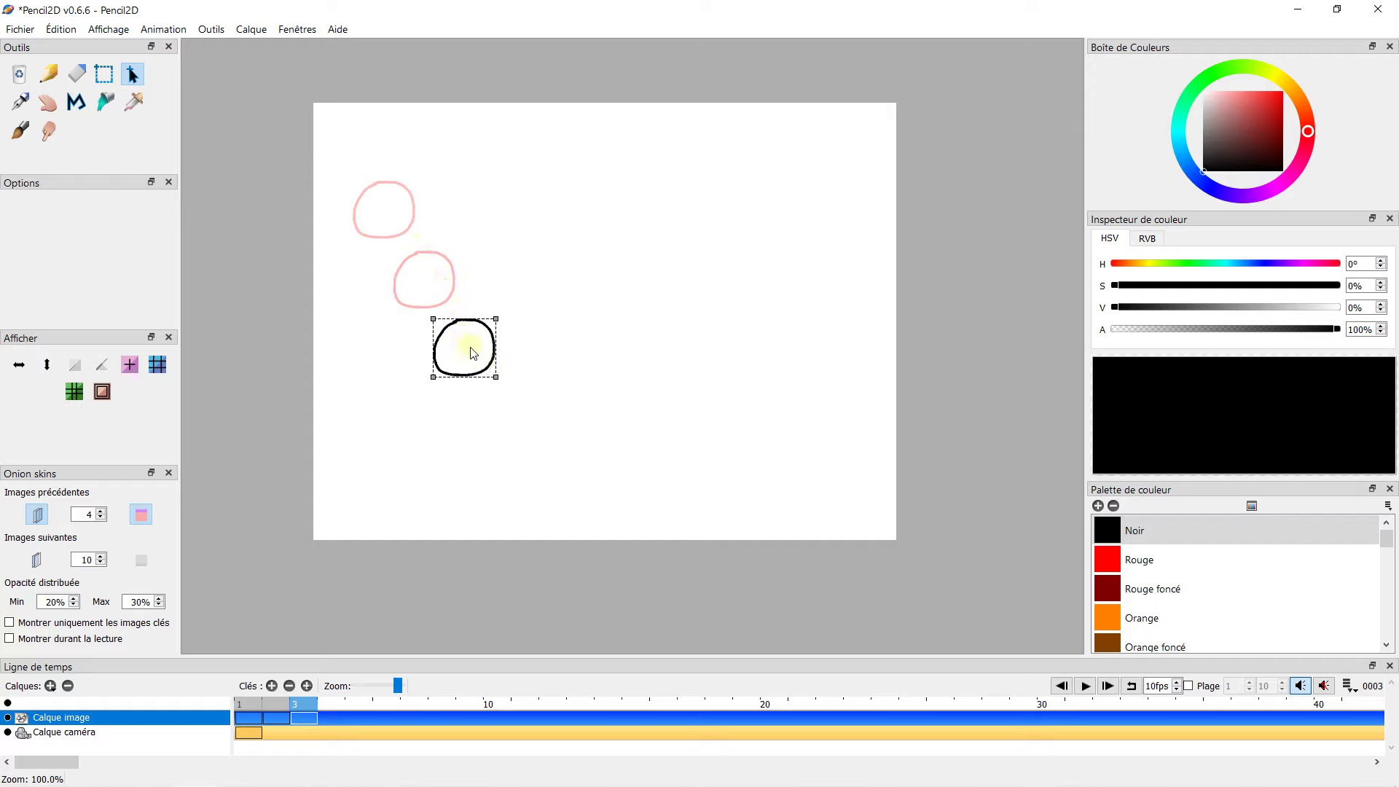
left_click(374, 503)
Duplicate the key to frame 4 and shift the circle another equal distance down-right.
left_click(307, 685)
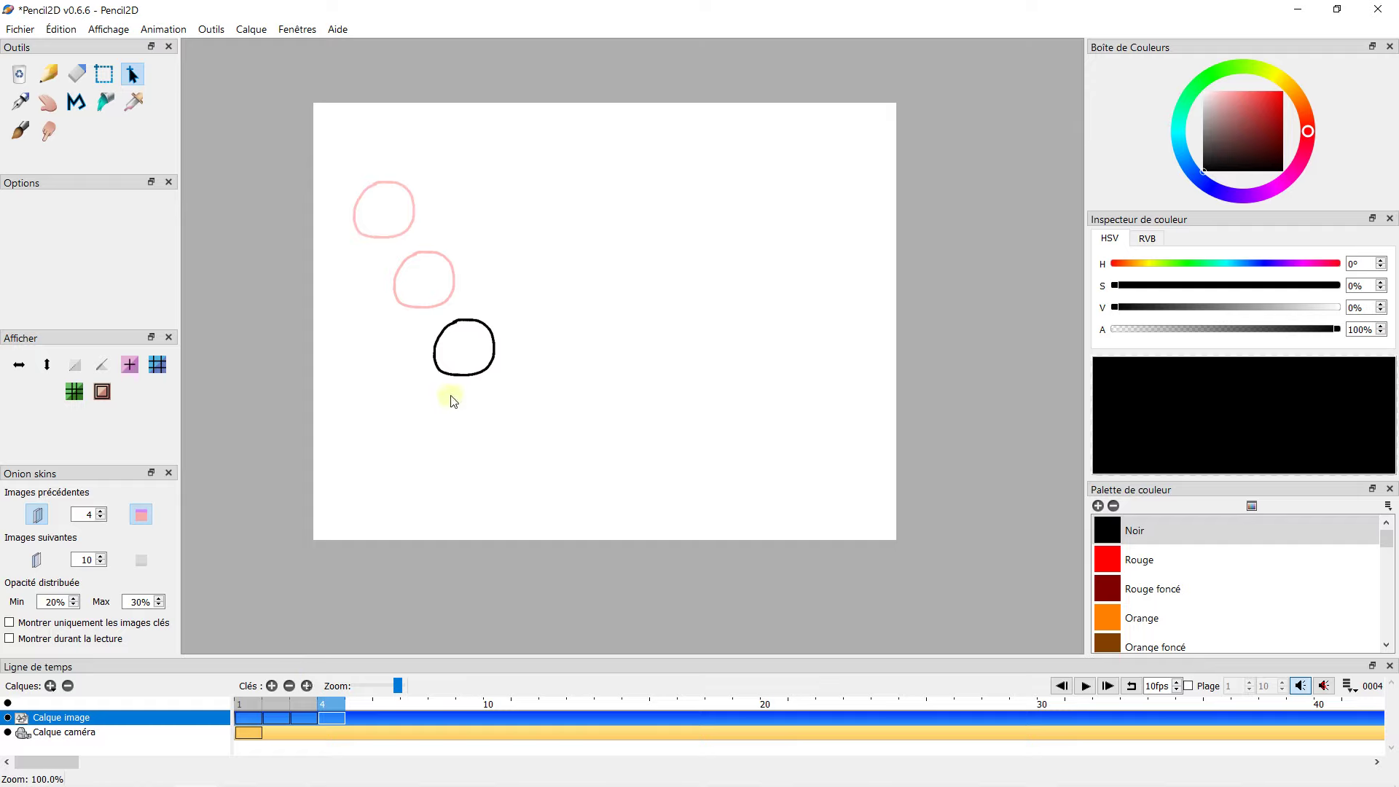
left_click(460, 376)
left_click_drag(461, 385, 495, 452)
key("Escape")
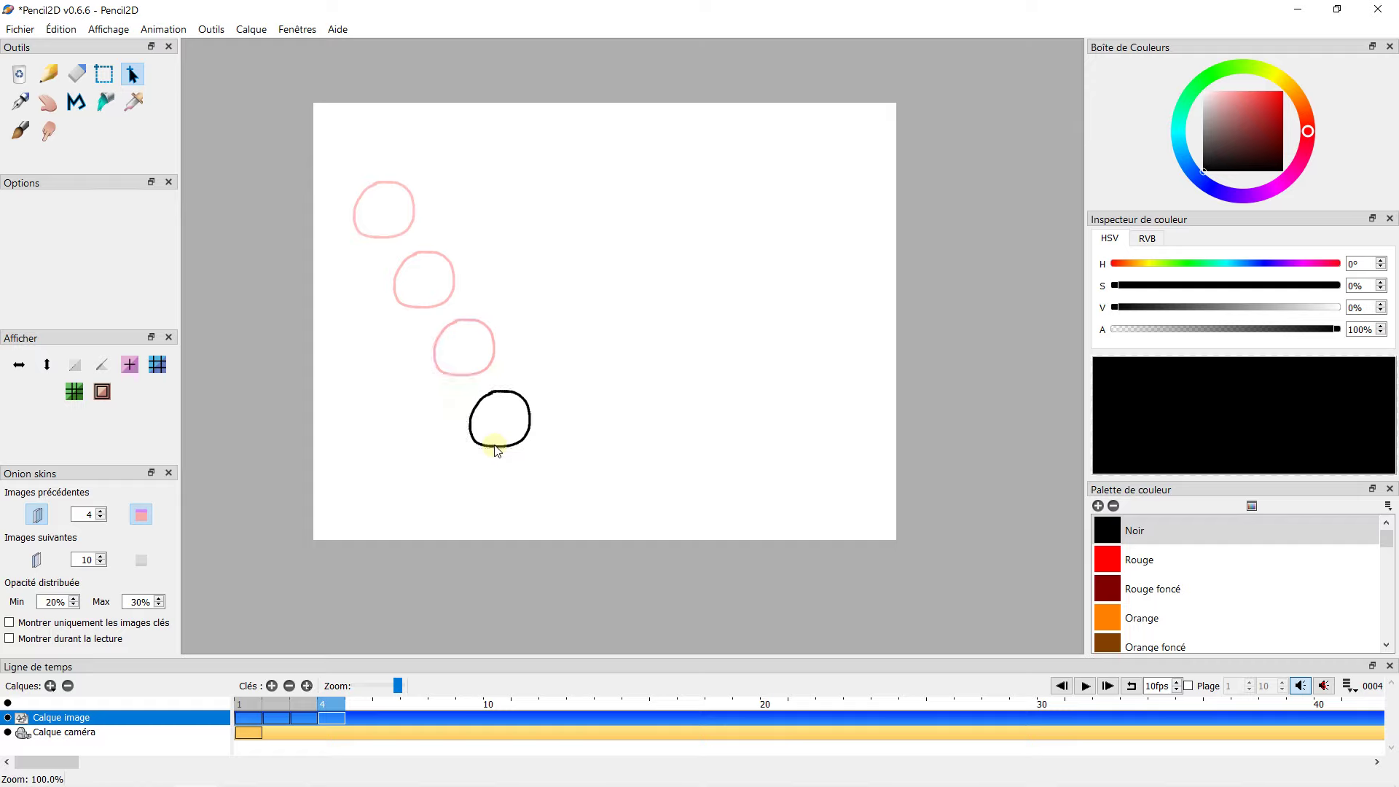
Duplicate the key to frame 5 and place the circle just above the canvas's lower edge as the bounce point.
left_click(307, 687)
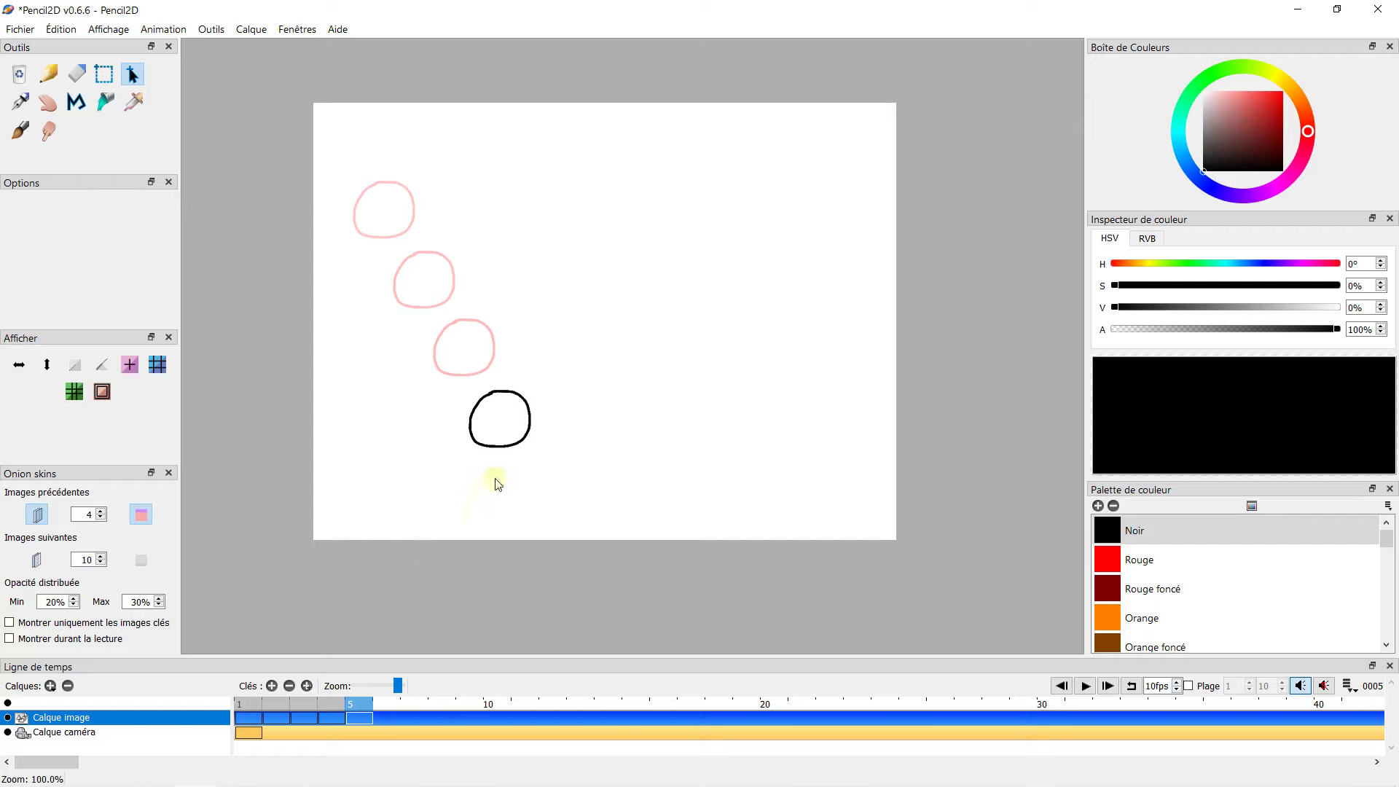
key("ctrl+a")
left_click_drag(498, 443, 549, 507)
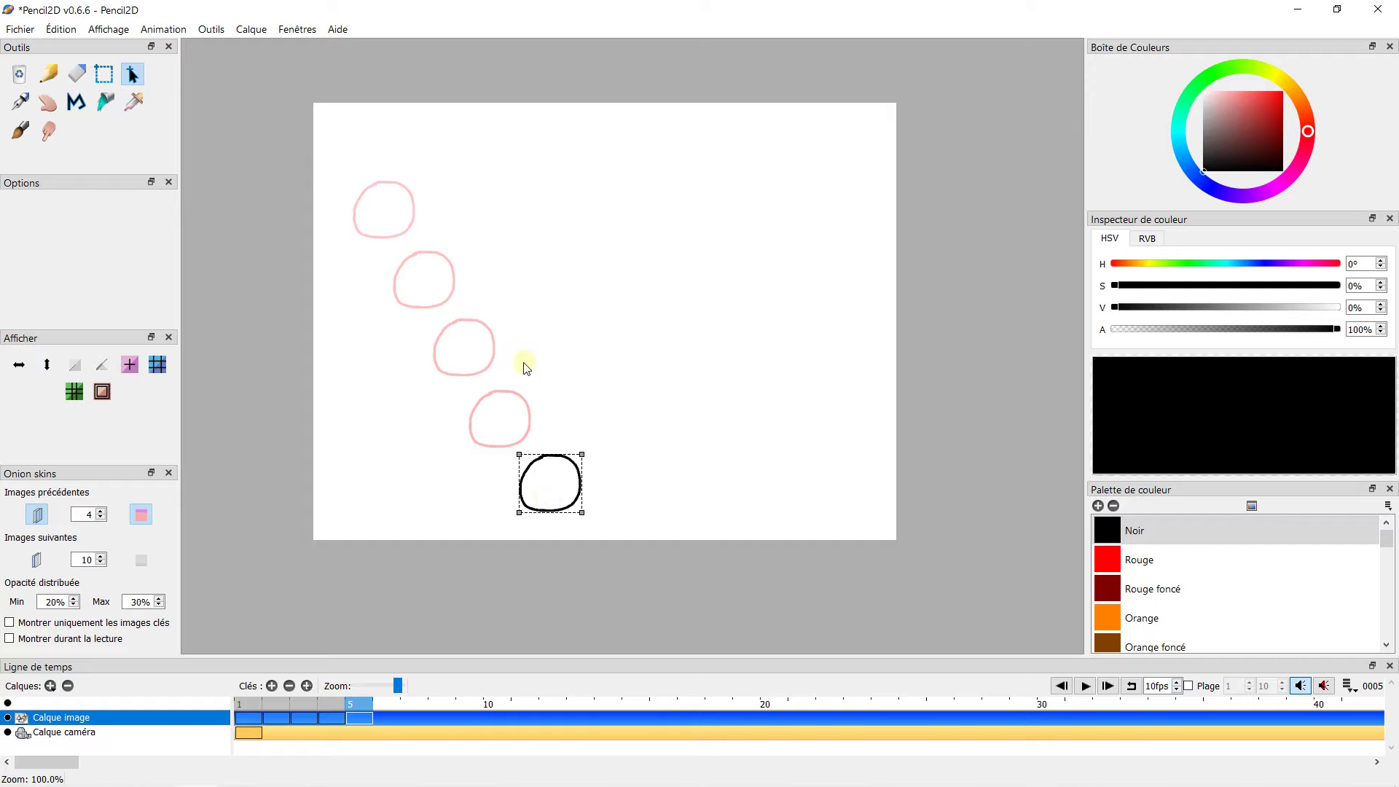
left_click(551, 451)
Duplicate the key to frame 6 and move the circle up-right to start the rebound.
left_click(308, 686)
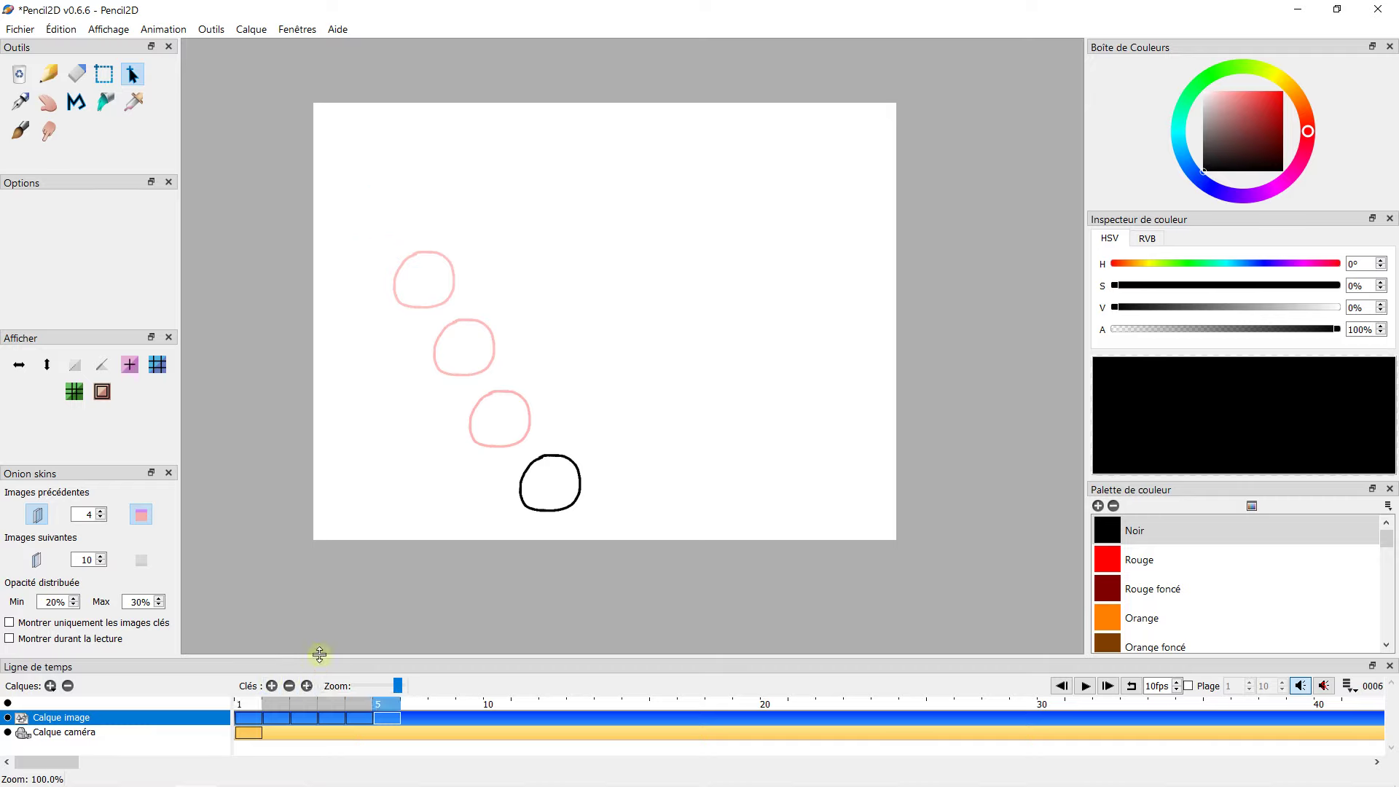
left_click(565, 460)
left_click(599, 421)
left_click(561, 460)
left_click(552, 459)
left_click_drag(548, 463, 607, 410)
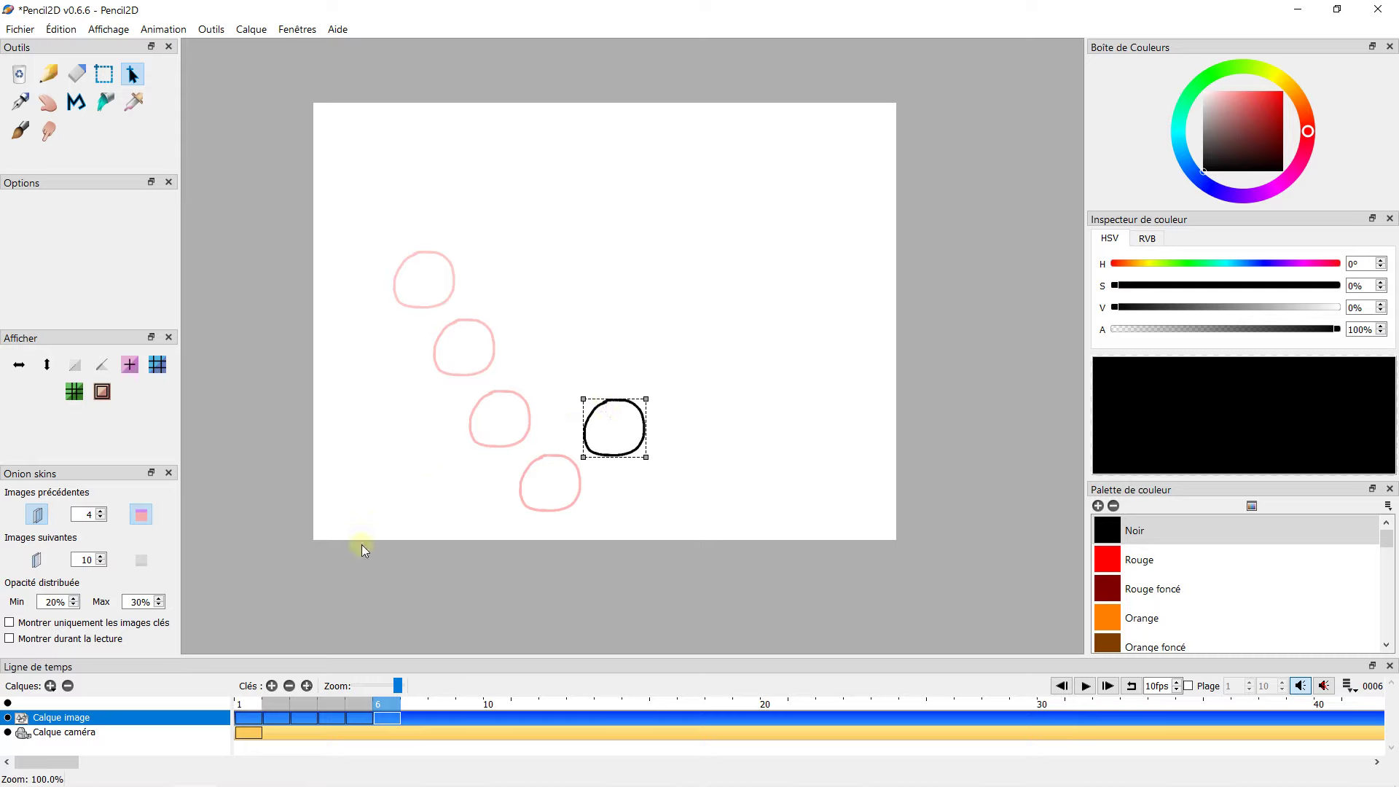
left_click(432, 473)
Duplicate the key to frame 7 and move the circle further up-right along the rebound path.
left_click(307, 686)
left_click(622, 431)
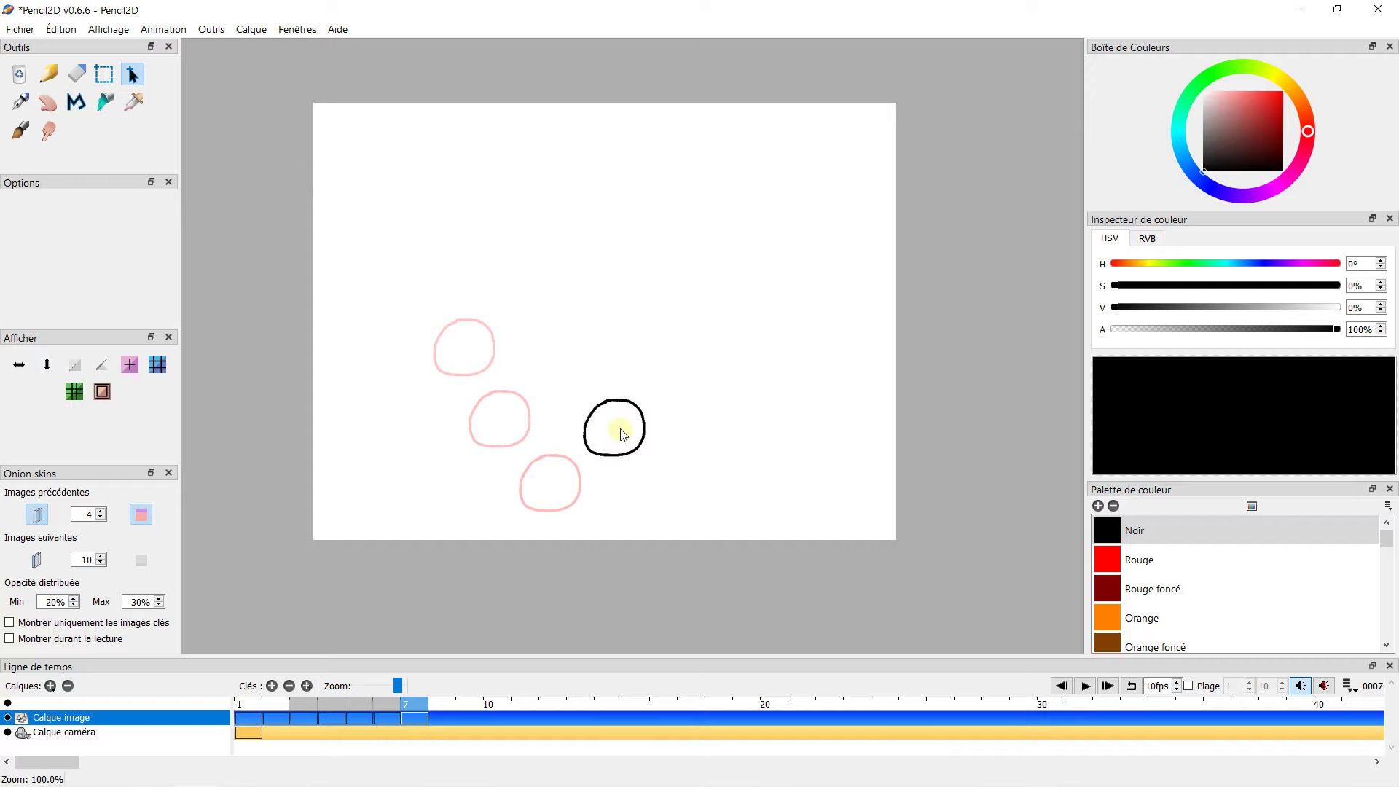
left_click(677, 409)
left_click(622, 406)
left_click(614, 405)
left_click(611, 410)
left_click_drag(607, 407, 673, 348)
left_click(672, 348)
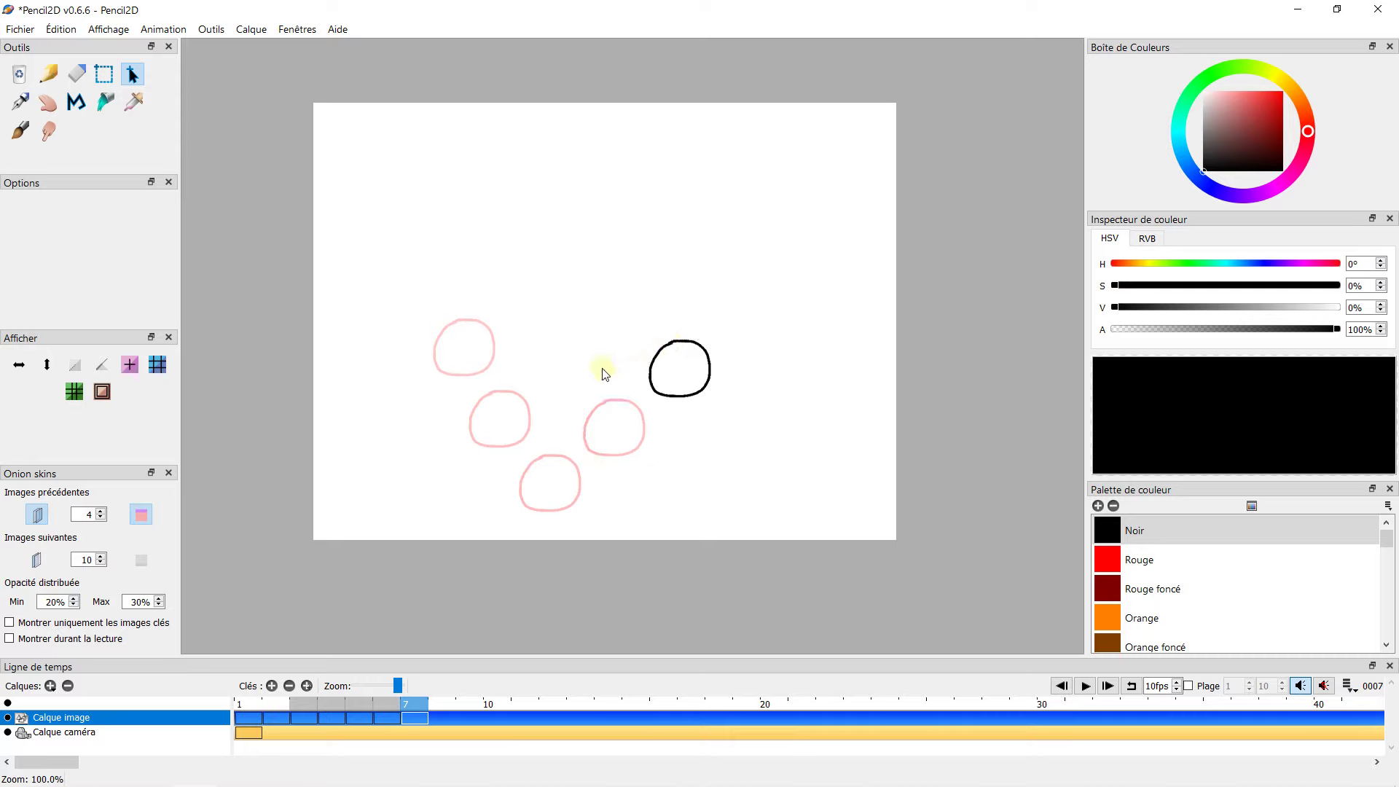
Duplicate the key to frame 8, move the circle up-right to end the rebound, and deselect it.
key("F6")
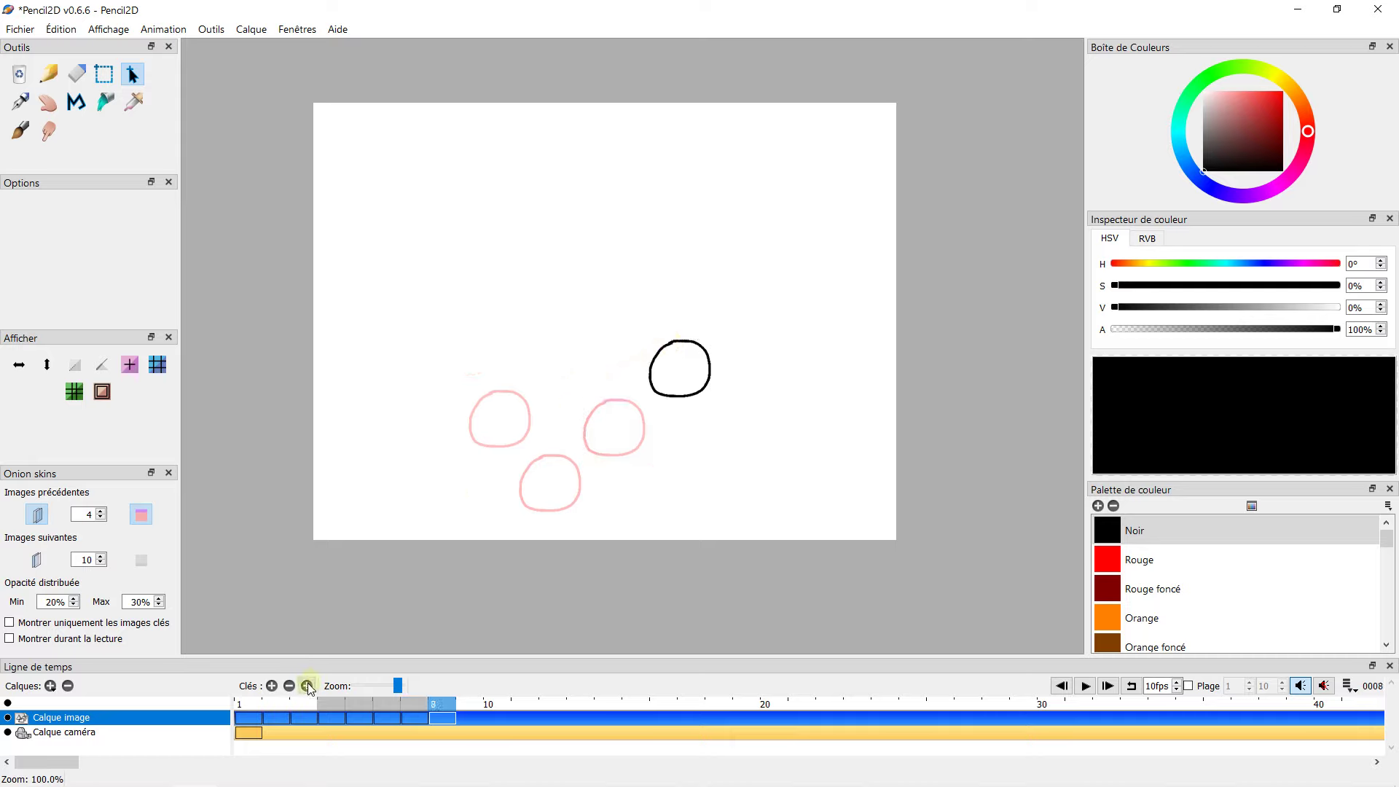
left_click(646, 343)
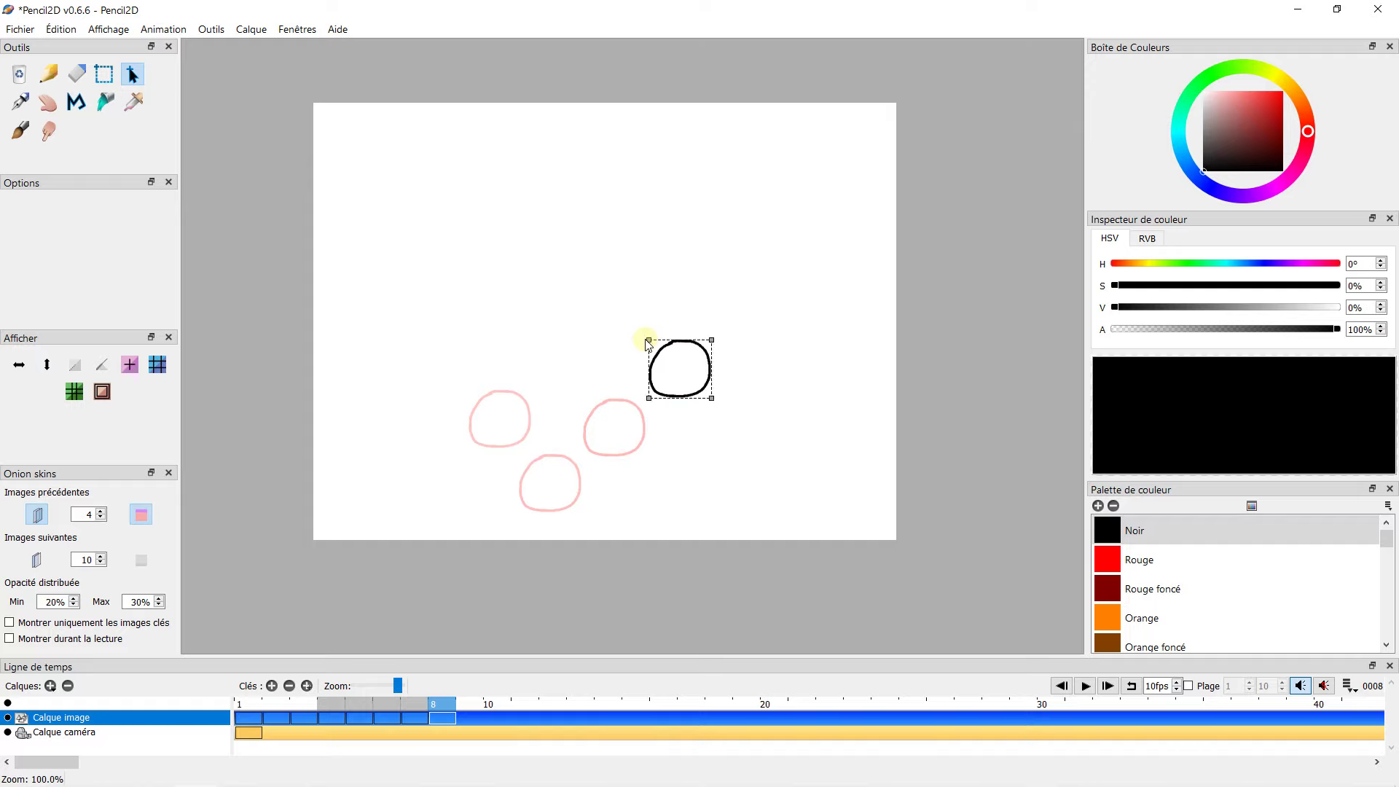
left_click_drag(650, 343, 714, 291)
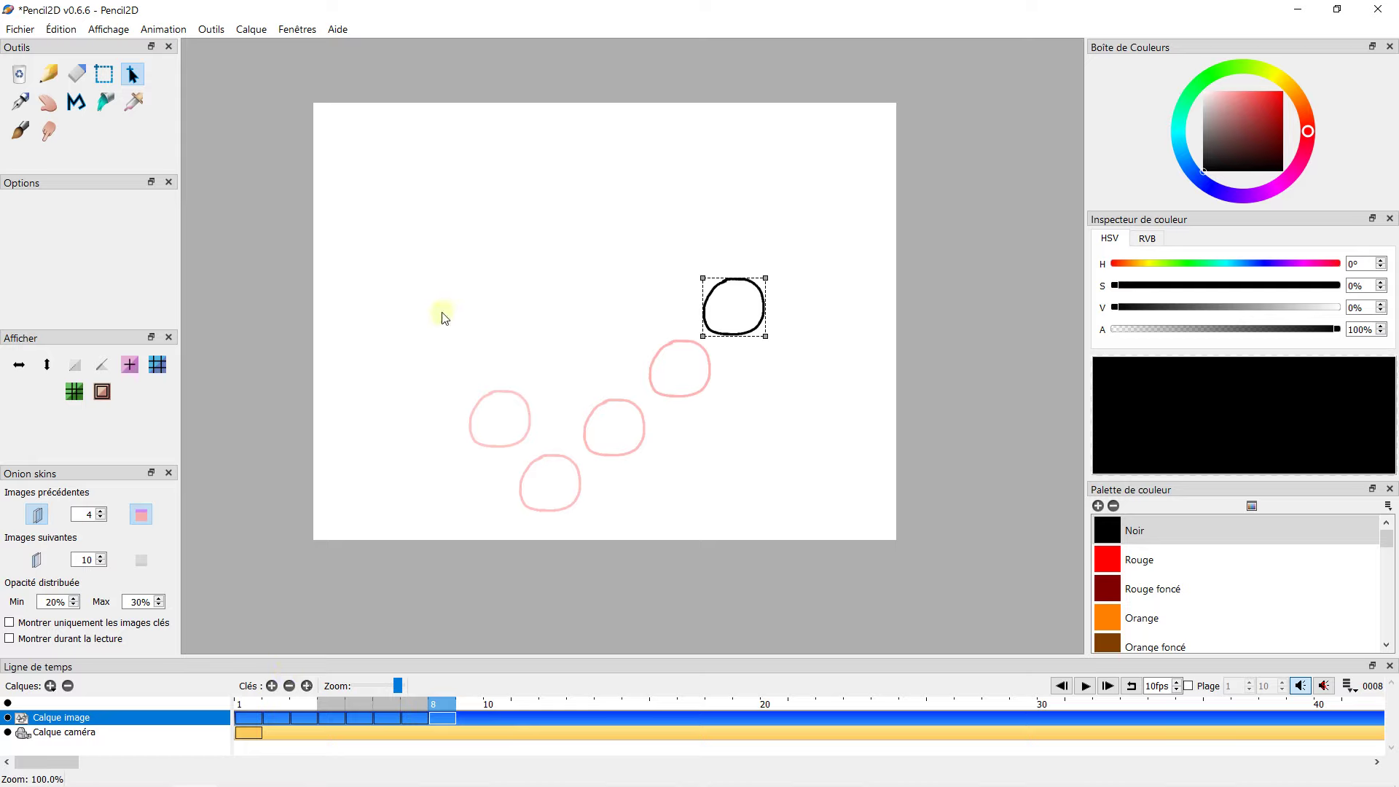
left_click(474, 293)
Return to frame 1 and play the bouncing ball animation.
left_click(250, 704)
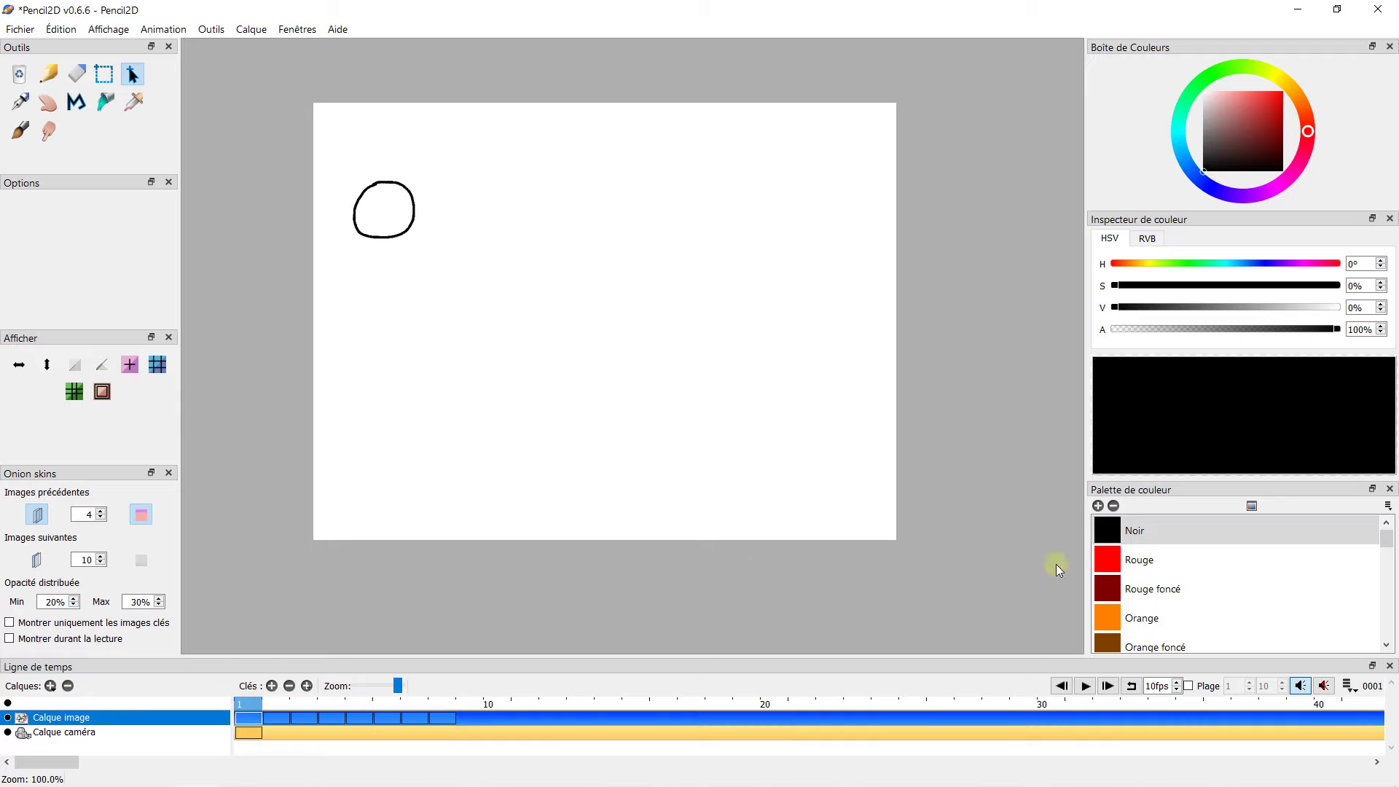
left_click(1090, 690)
left_click(1089, 689)
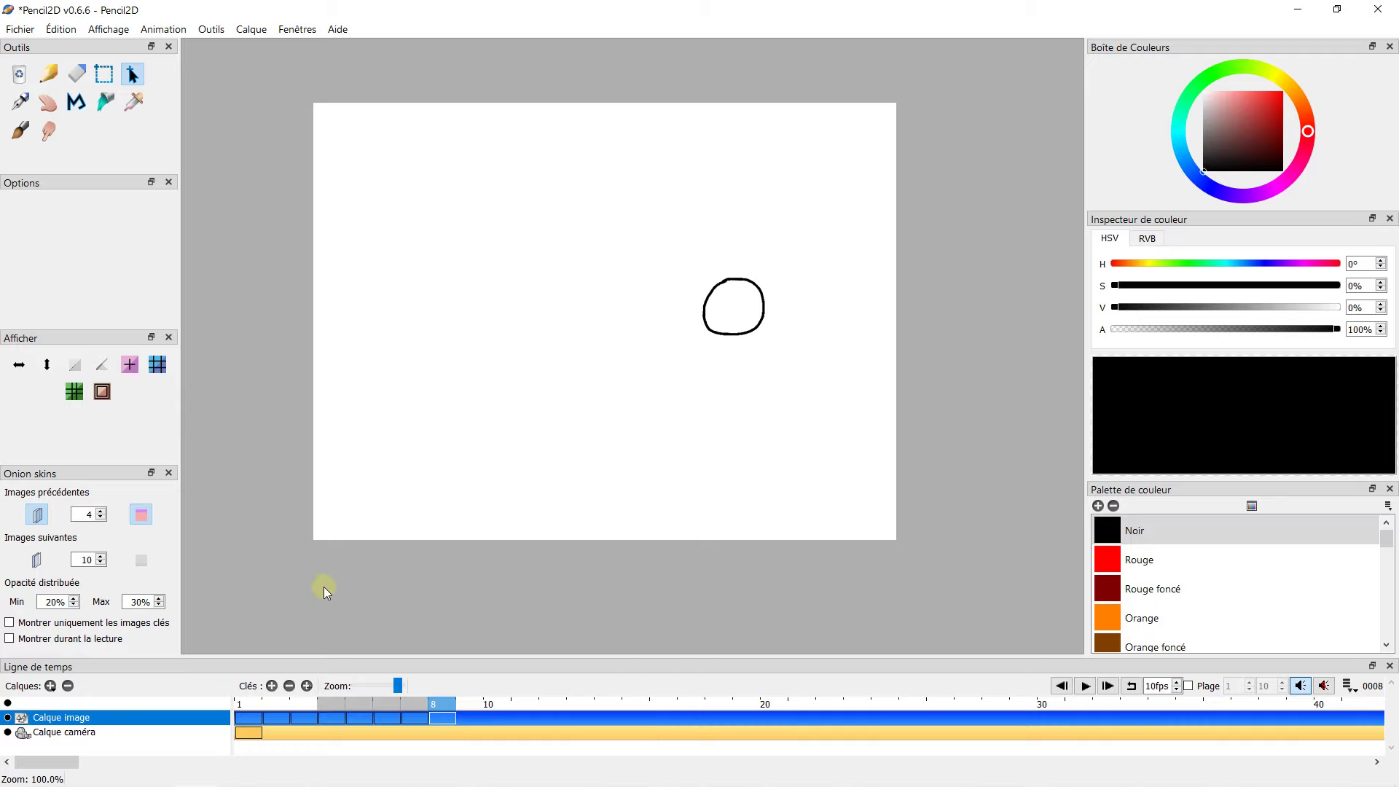
From frame 1, enable blue-tinted onion skins for the following images and set the previous images count to 10.
left_click(251, 700)
mouse_move(281, 705)
left_mouse_down()
mouse_move(303, 700)
mouse_move(255, 703)
left_mouse_up()
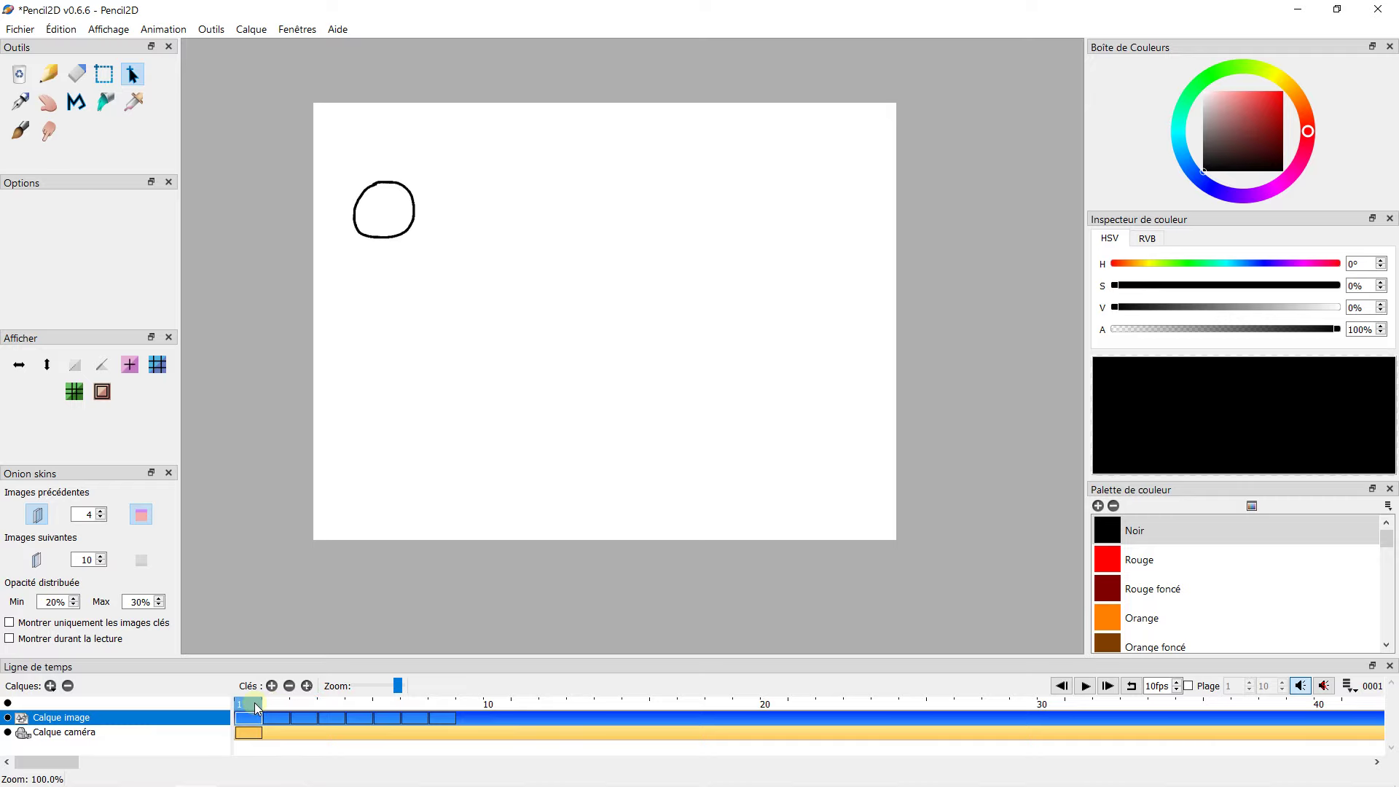
left_click(37, 560)
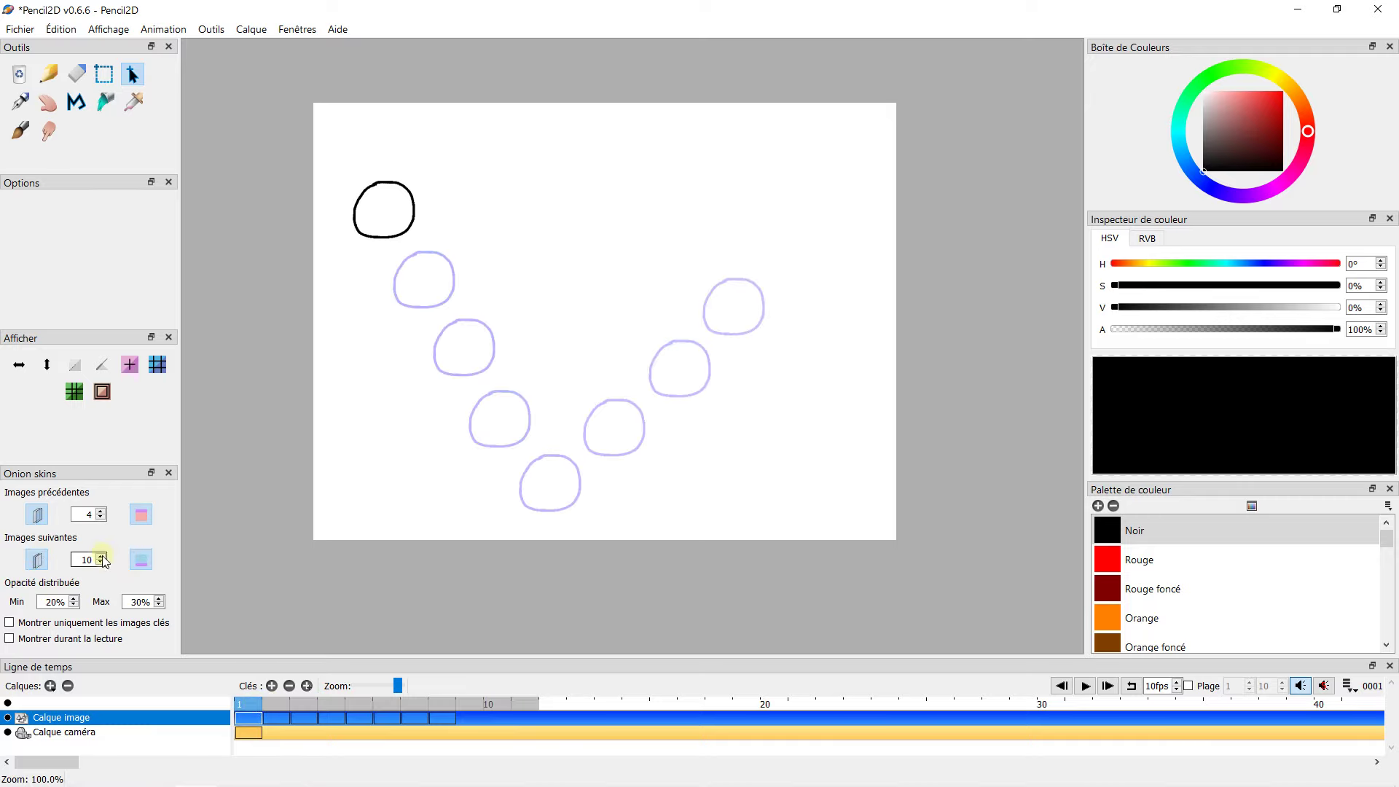
left_click(101, 511)
left_click(101, 512)
left_click(102, 512)
left_click(102, 512)
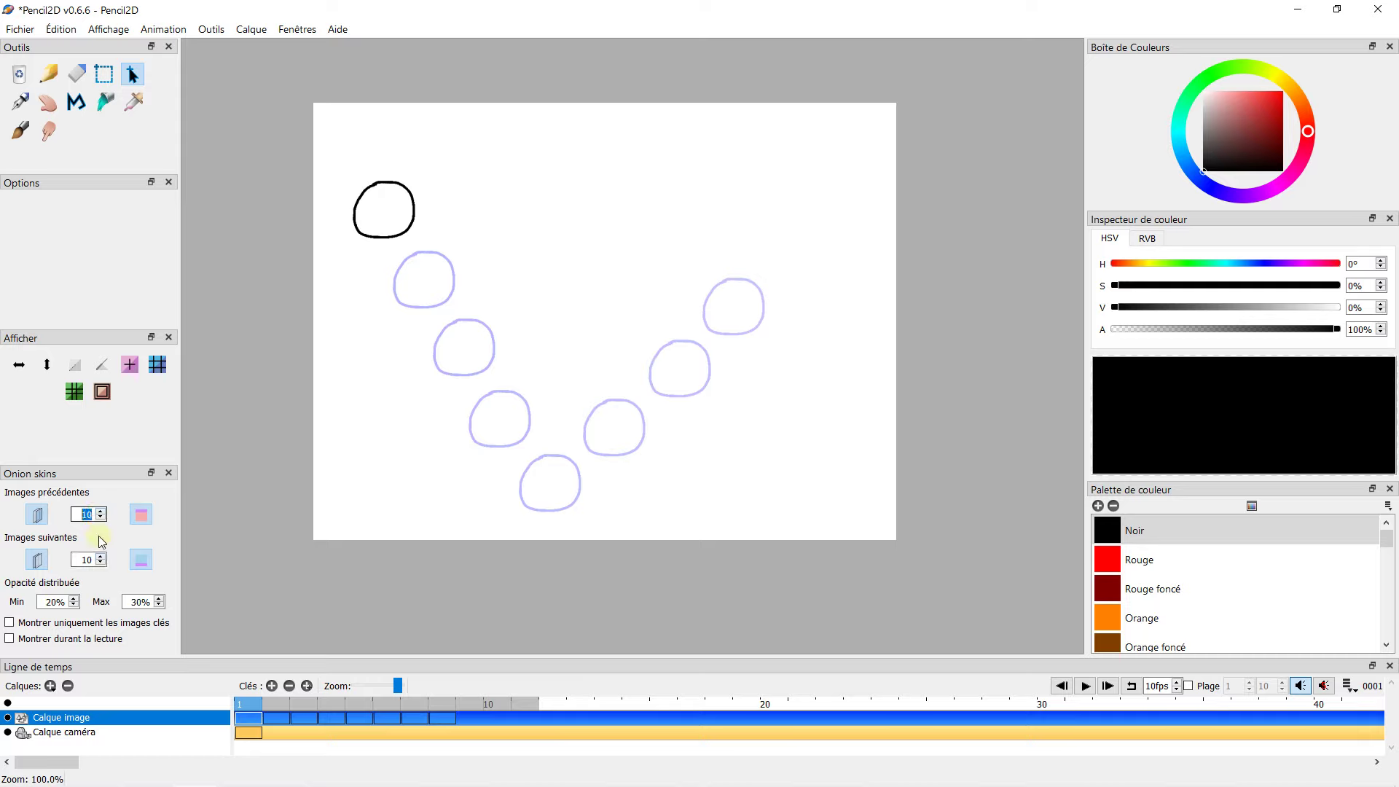
left_click(385, 214)
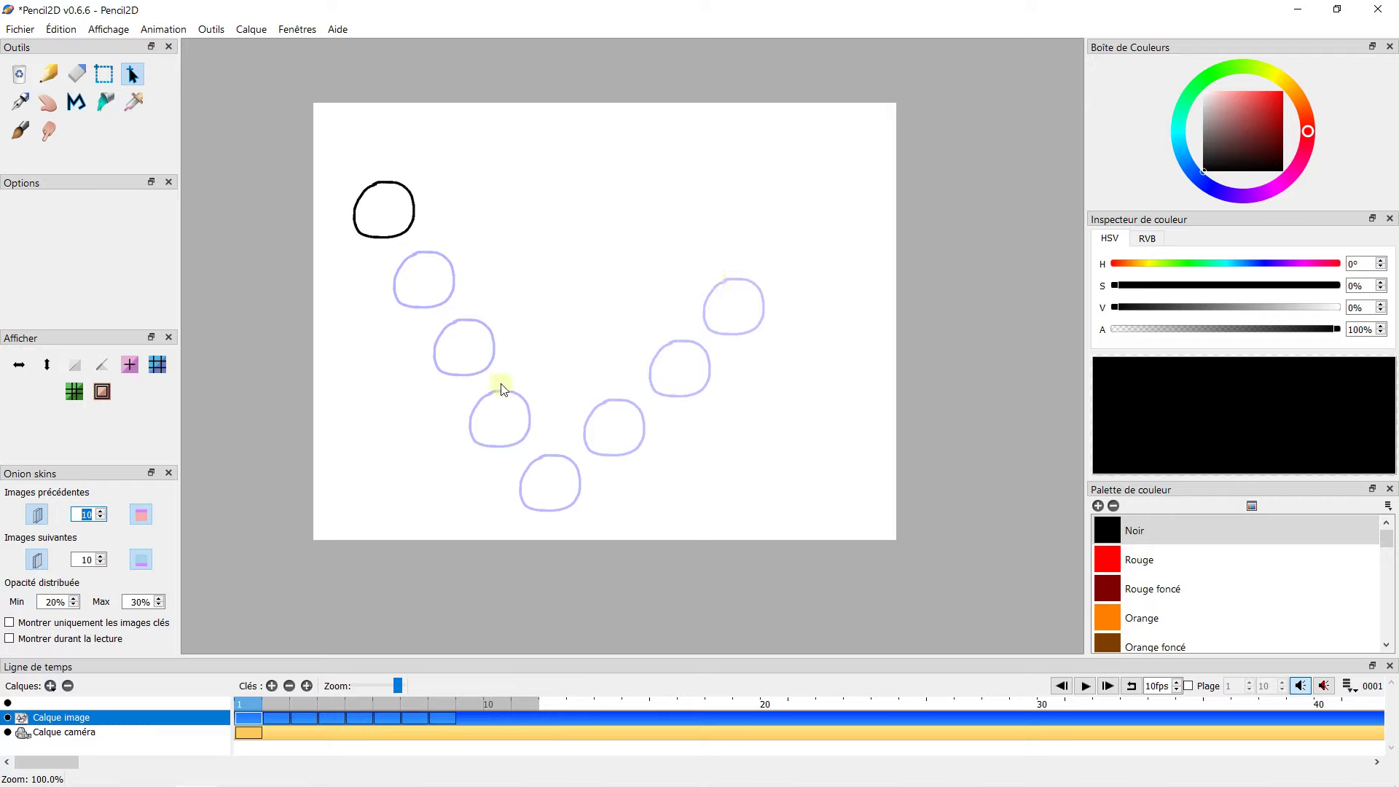
Check the onion skins from frame 8, turn on looping, and play the animation.
left_click(443, 702)
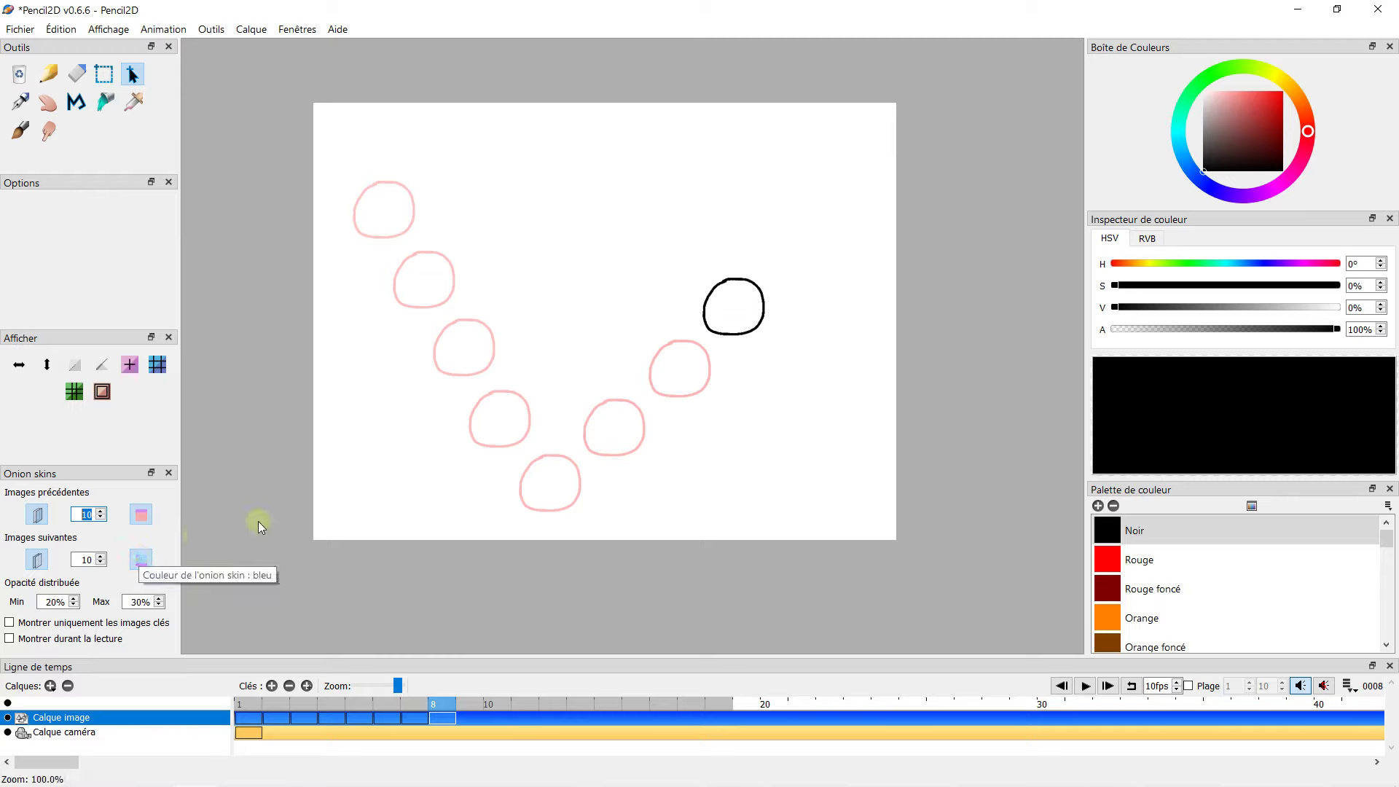
left_click(1062, 690)
left_click(1085, 686)
left_click(1131, 686)
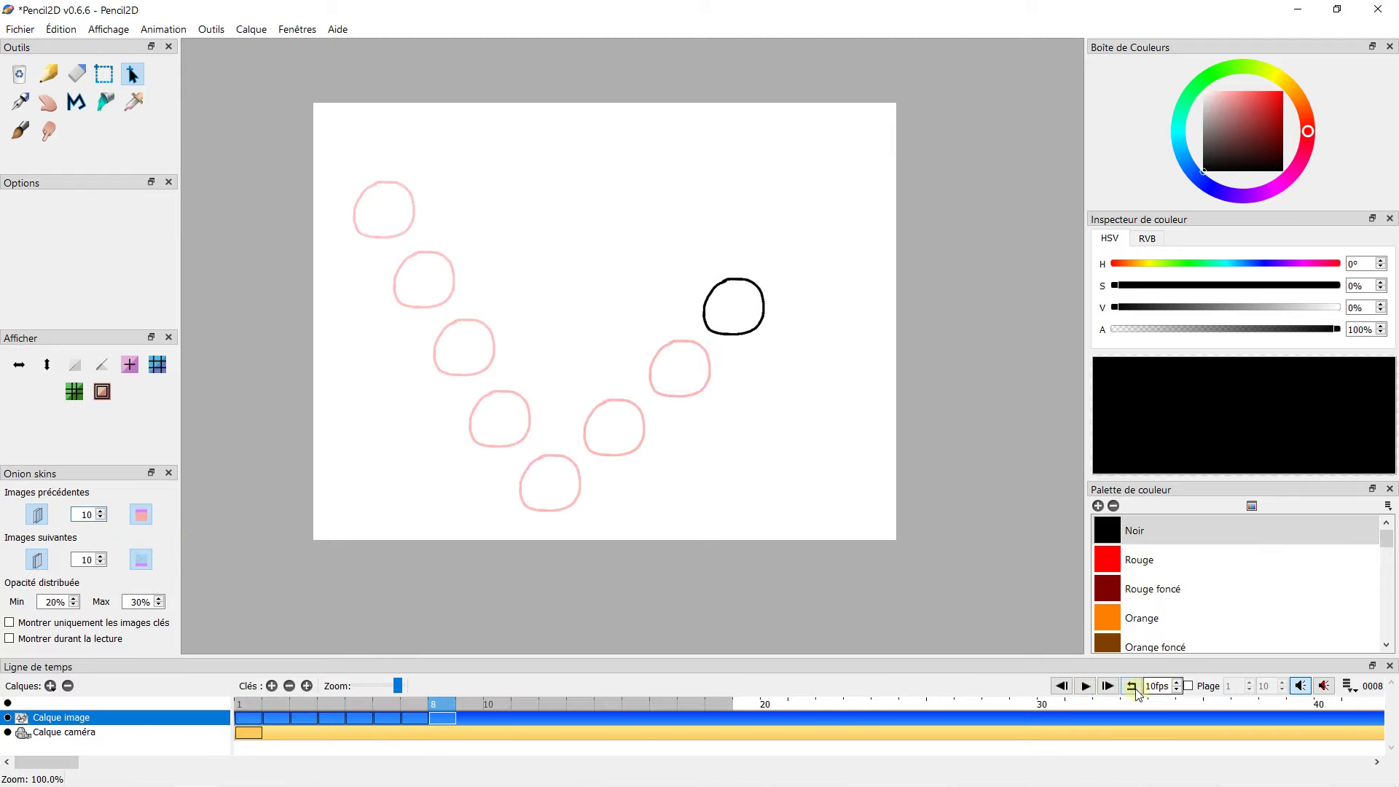
key("Return")
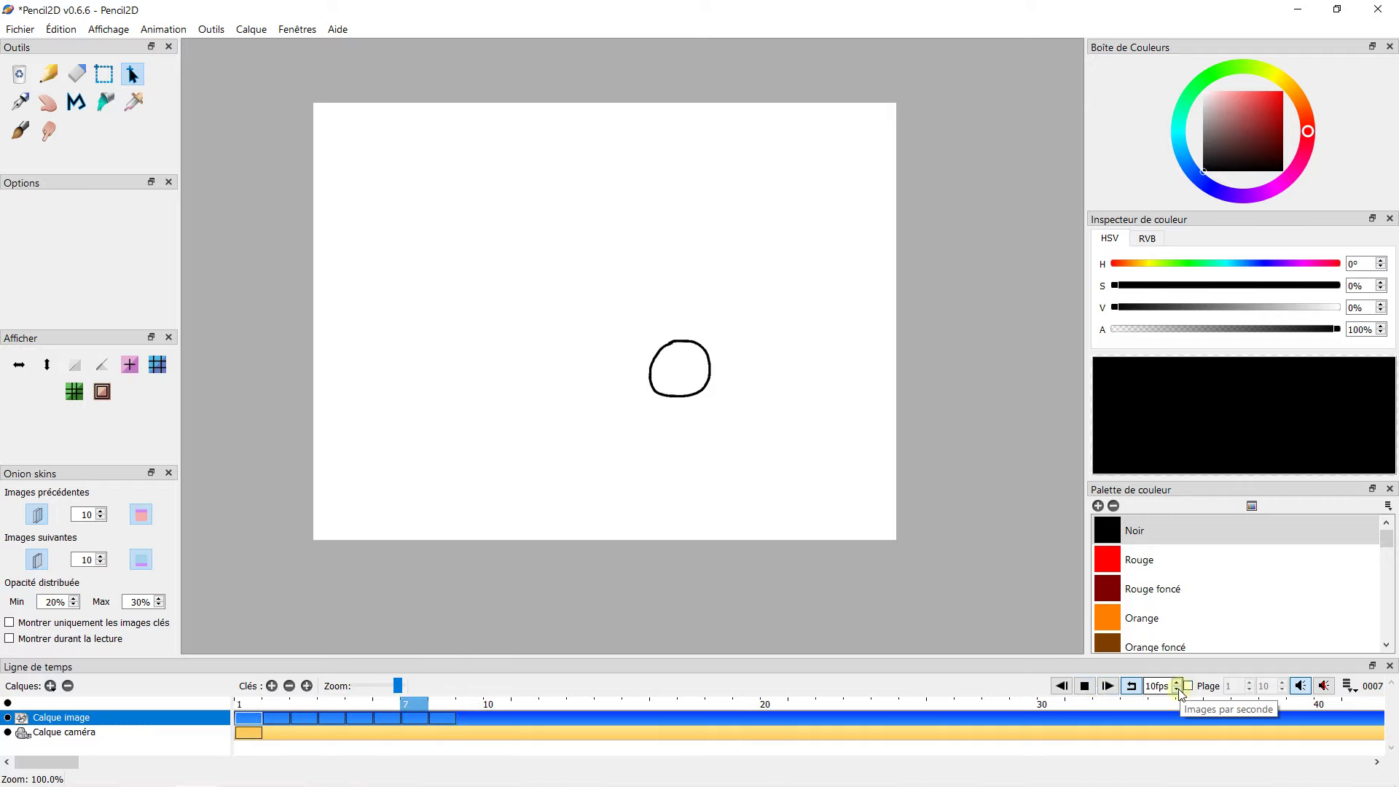
Test the looped playback at 5 fps, and raise the frame rate to 20 fps before stopping it.
left_click(1179, 691)
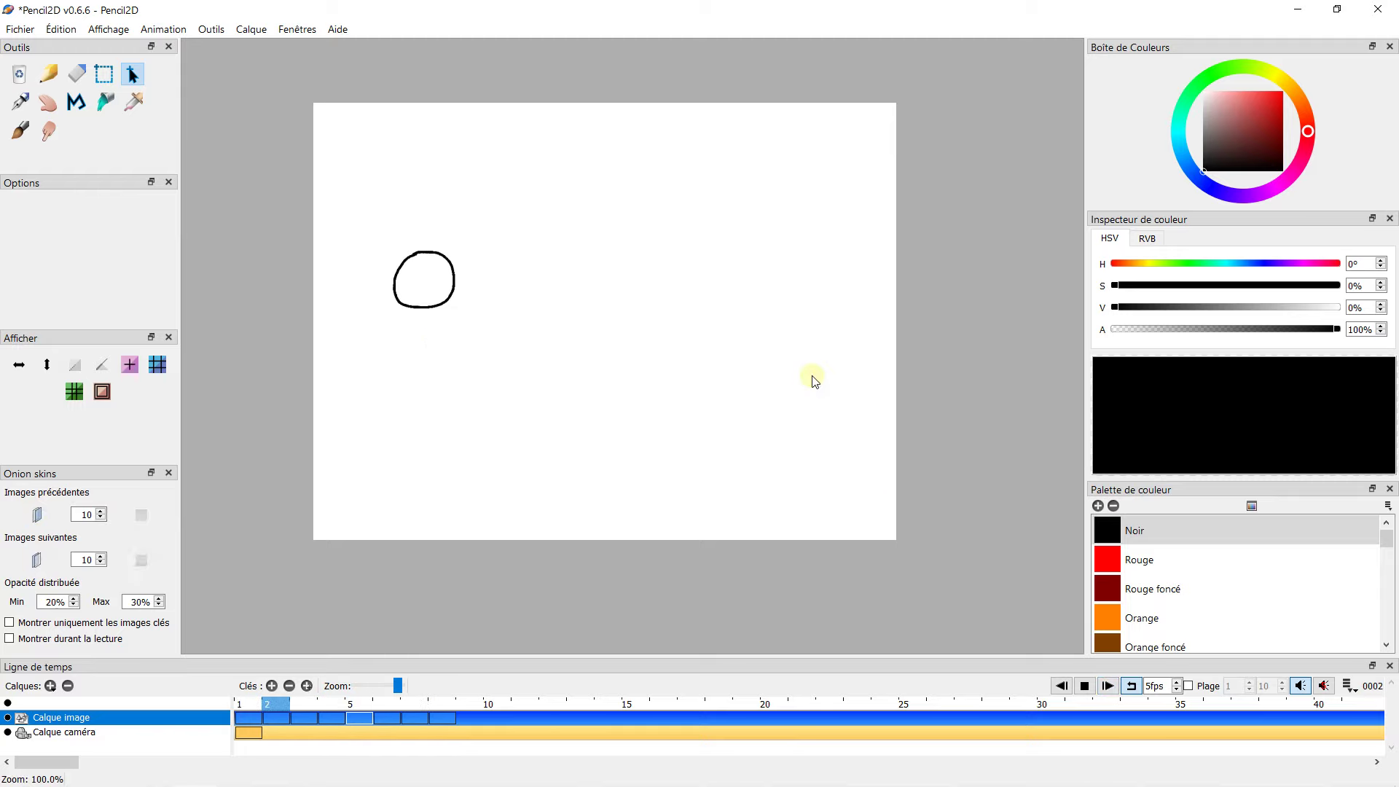
left_click(1176, 683)
left_click(1175, 684)
left_click(1175, 684)
left_click(1175, 684)
left_click(1177, 683)
left_click(1177, 683)
left_click(1177, 683)
left_click(1177, 683)
left_click(1177, 682)
left_click(1177, 683)
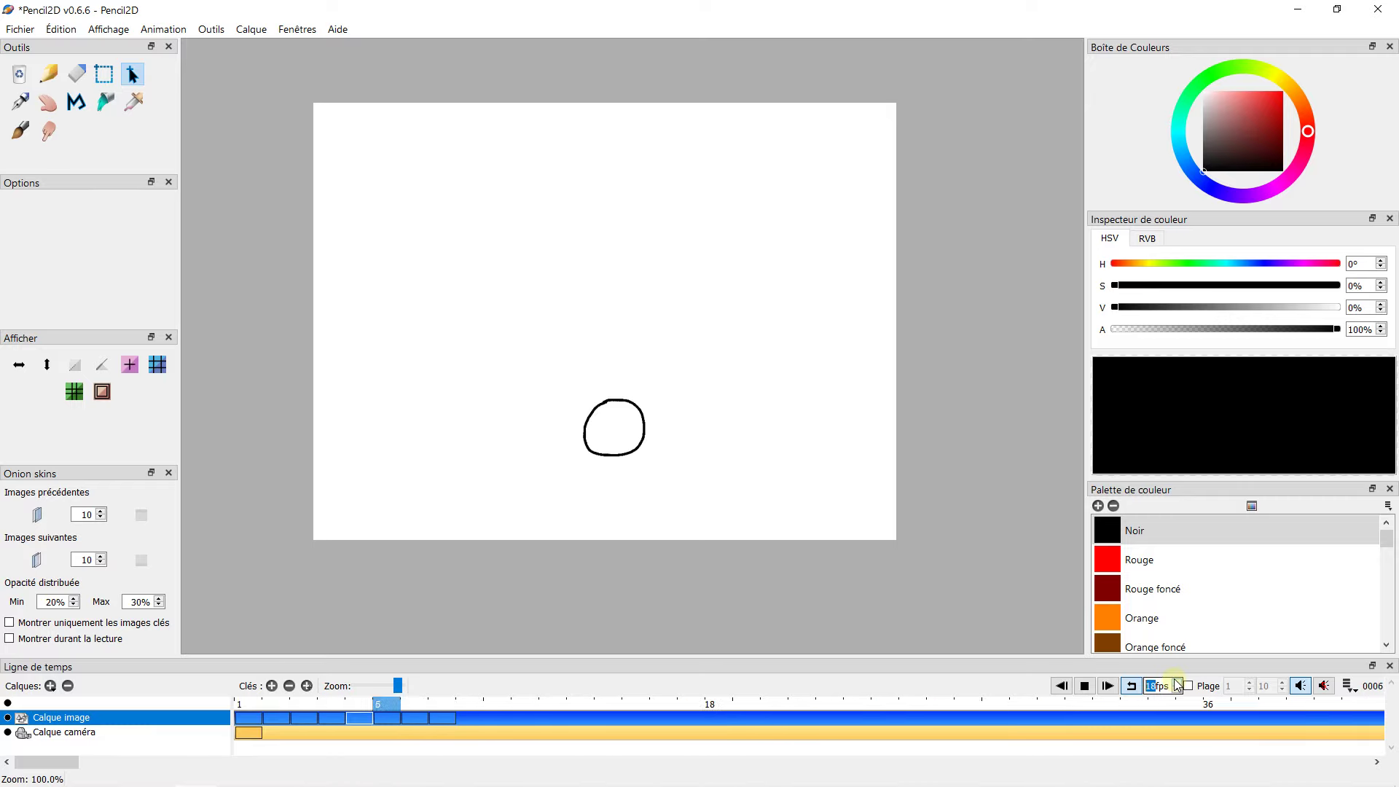
left_click(1086, 687)
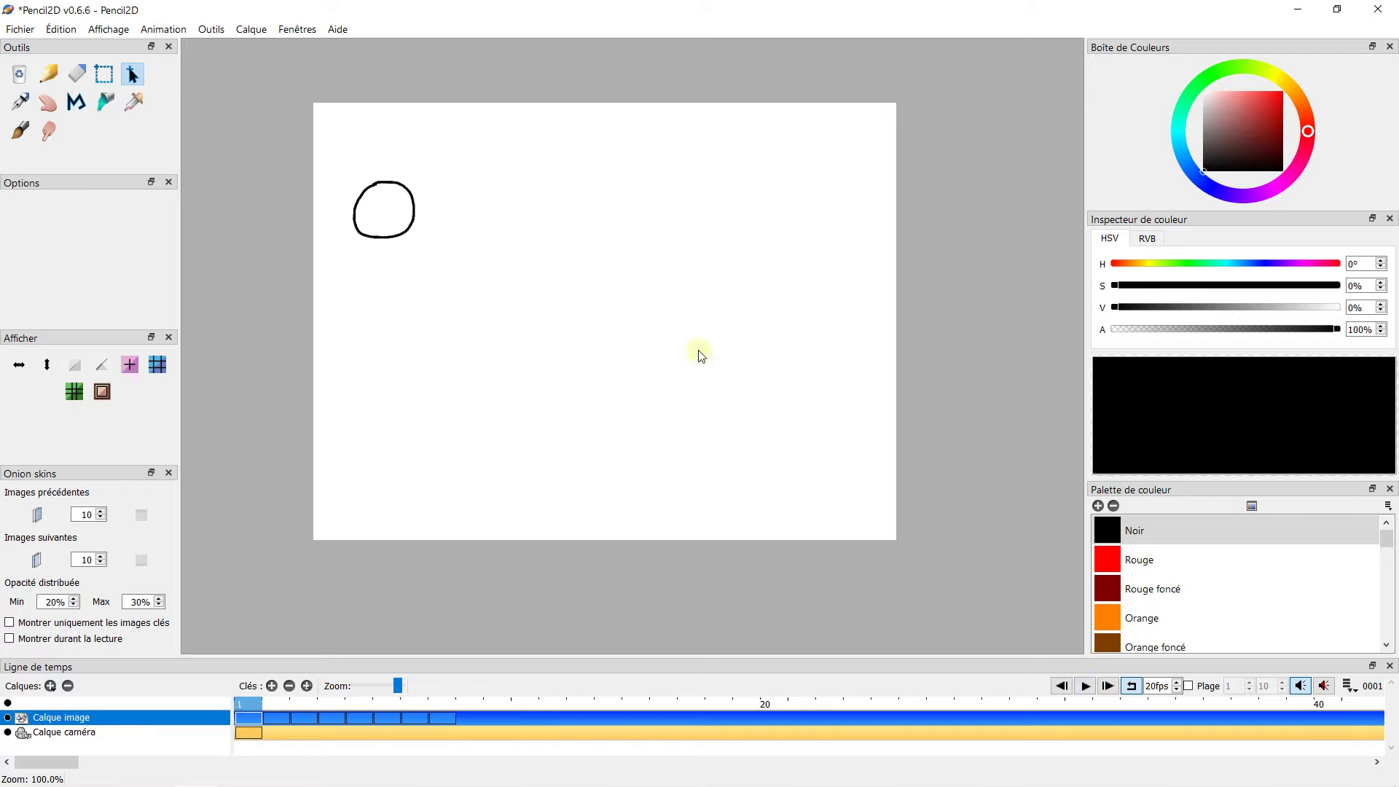